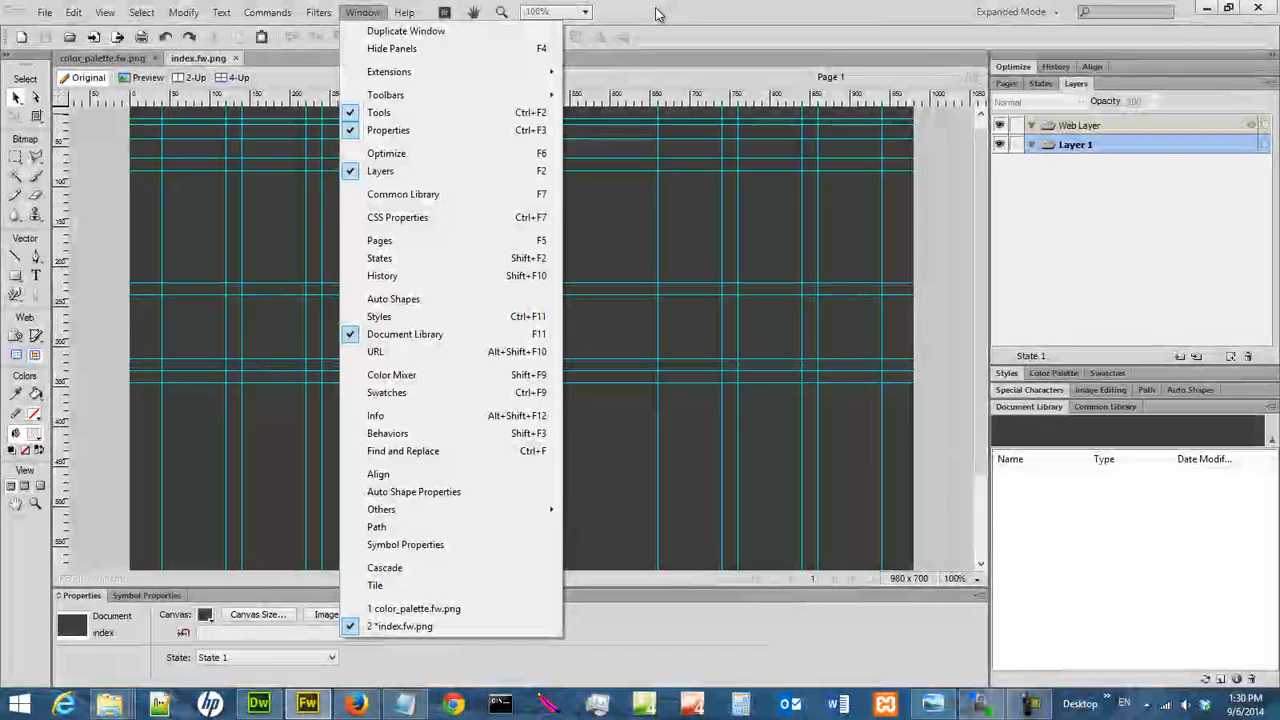
click(828, 20)
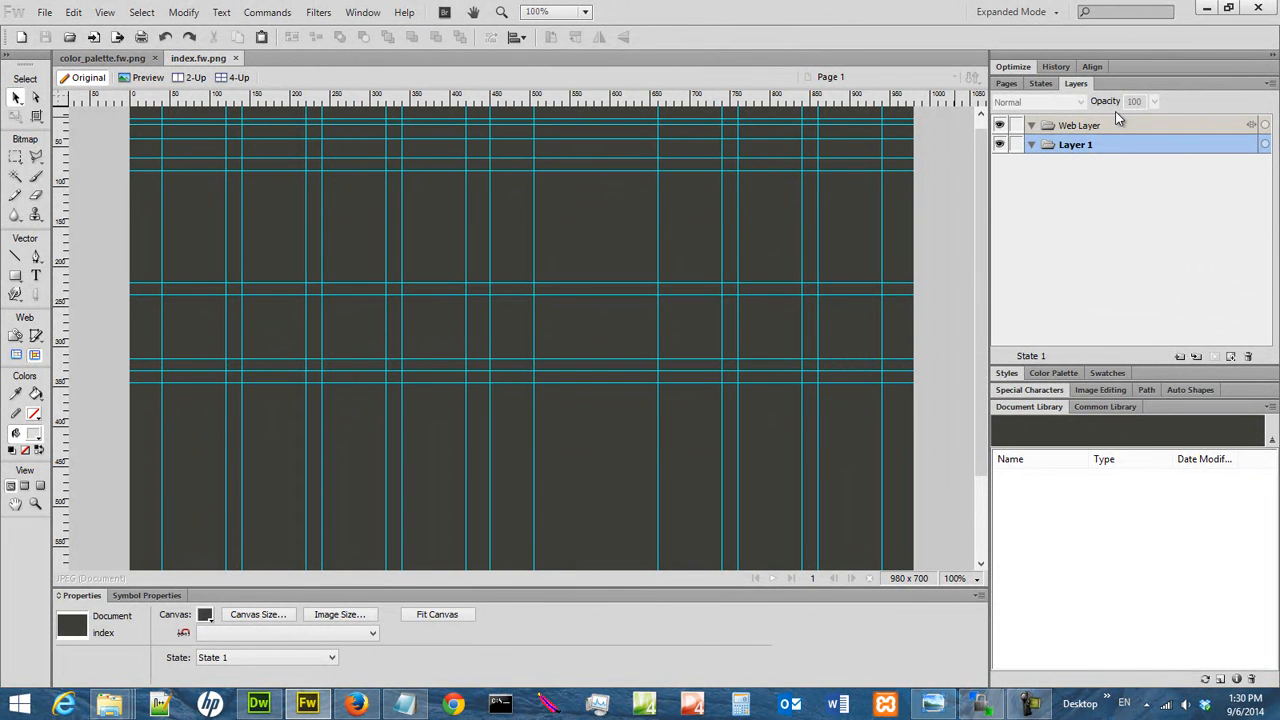
double_click(1081, 86)
click(1081, 86)
double_click(1081, 84)
click(1081, 84)
click(1272, 56)
click(1272, 56)
drag(1076, 86, 1100, 103)
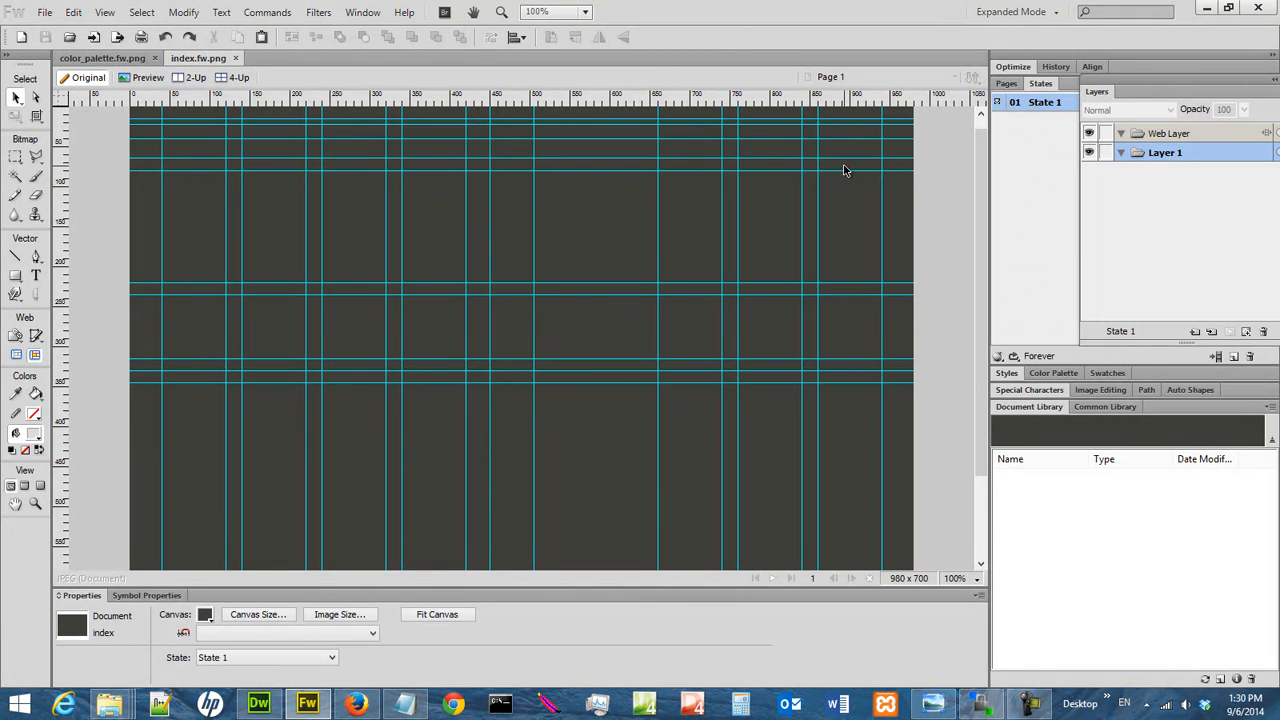
Reset the panel layout to Expanded Mode, trying out Iconic Mode before returning to Expanded Mode
click(1062, 12)
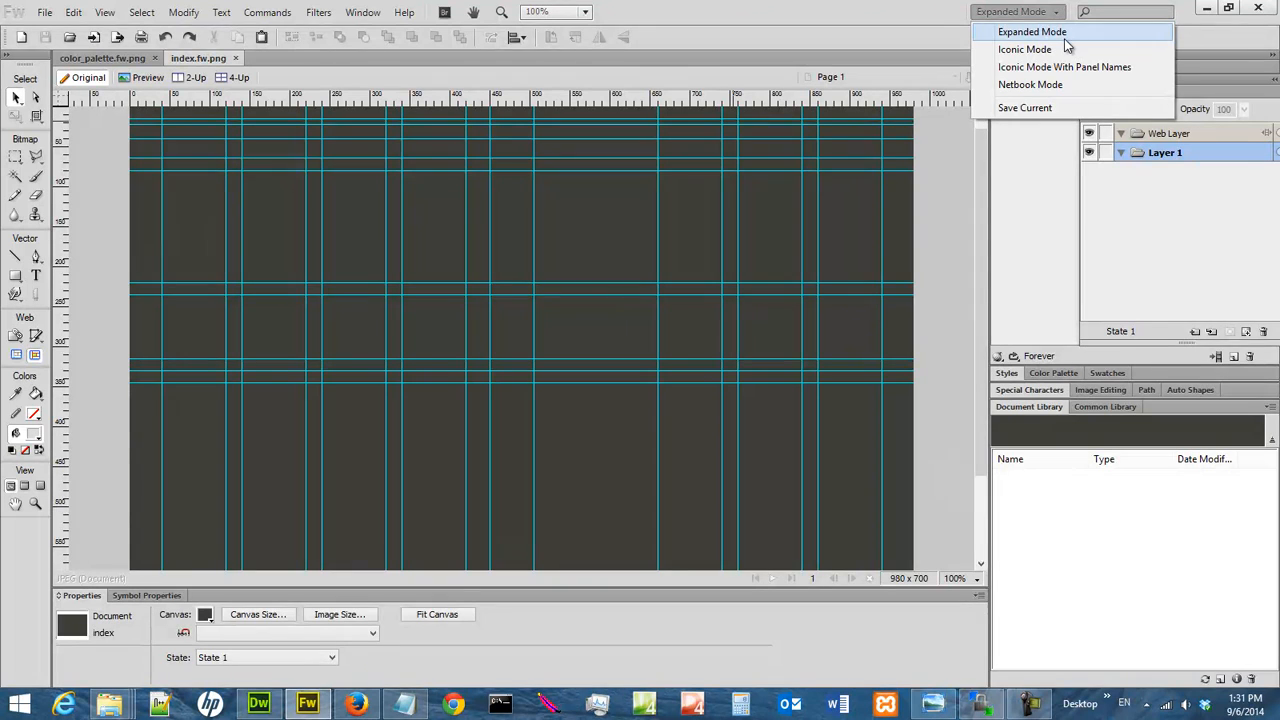
click(1064, 36)
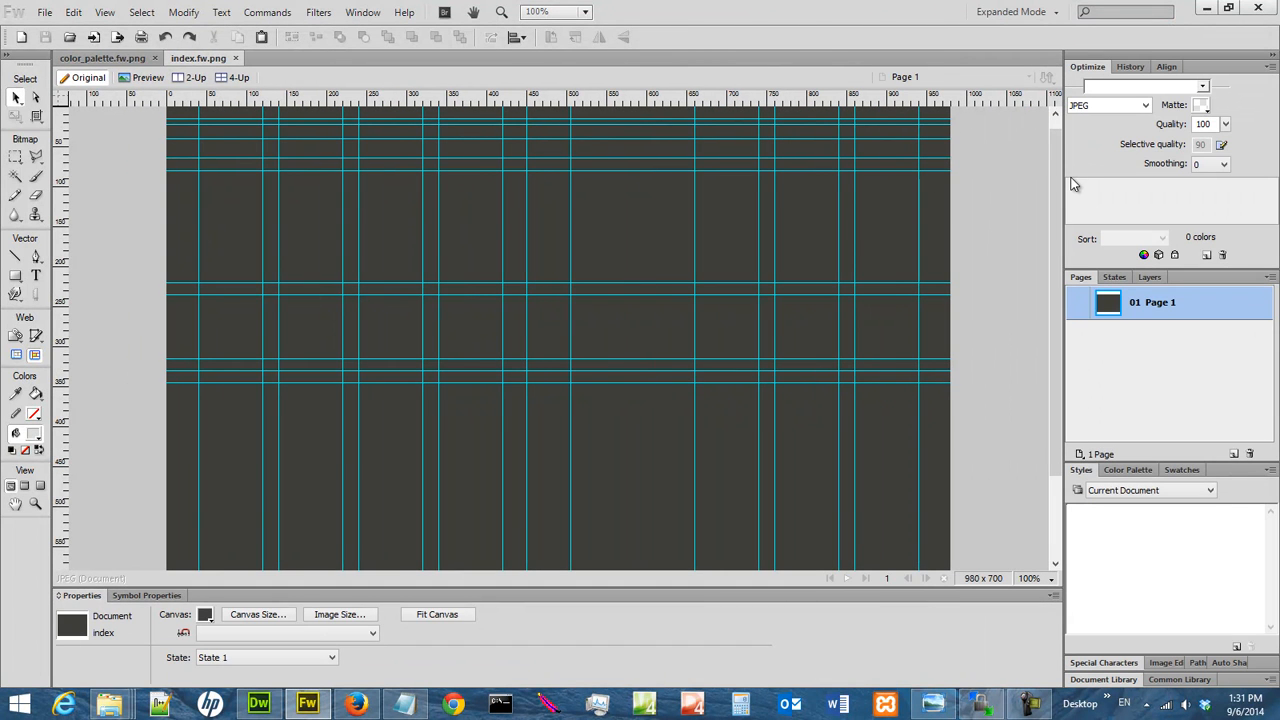
click(1058, 14)
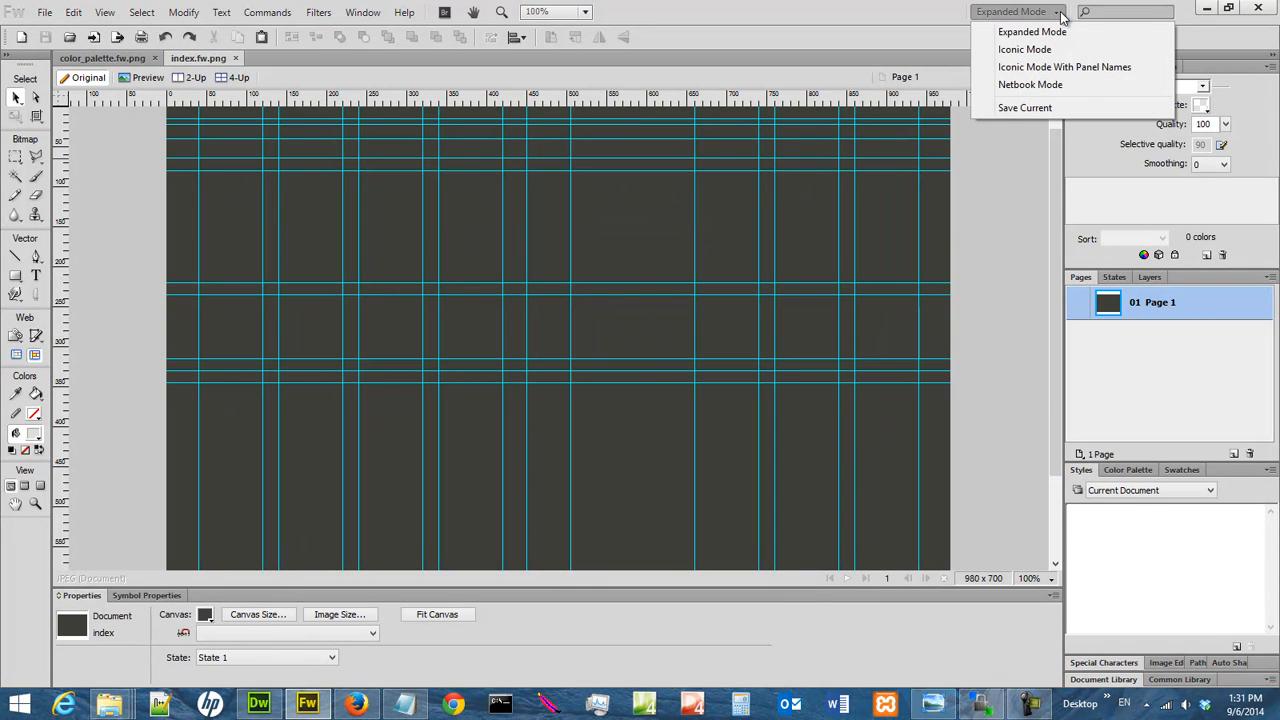
click(1025, 49)
click(1058, 13)
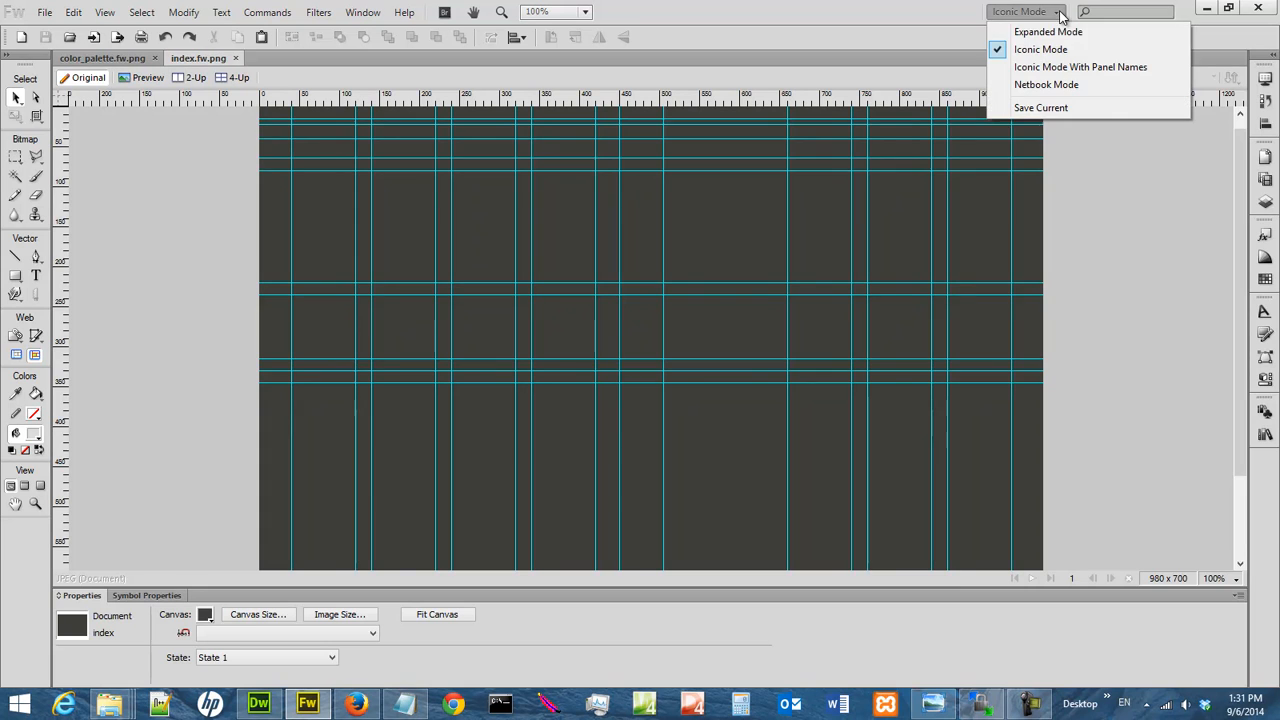
click(1050, 32)
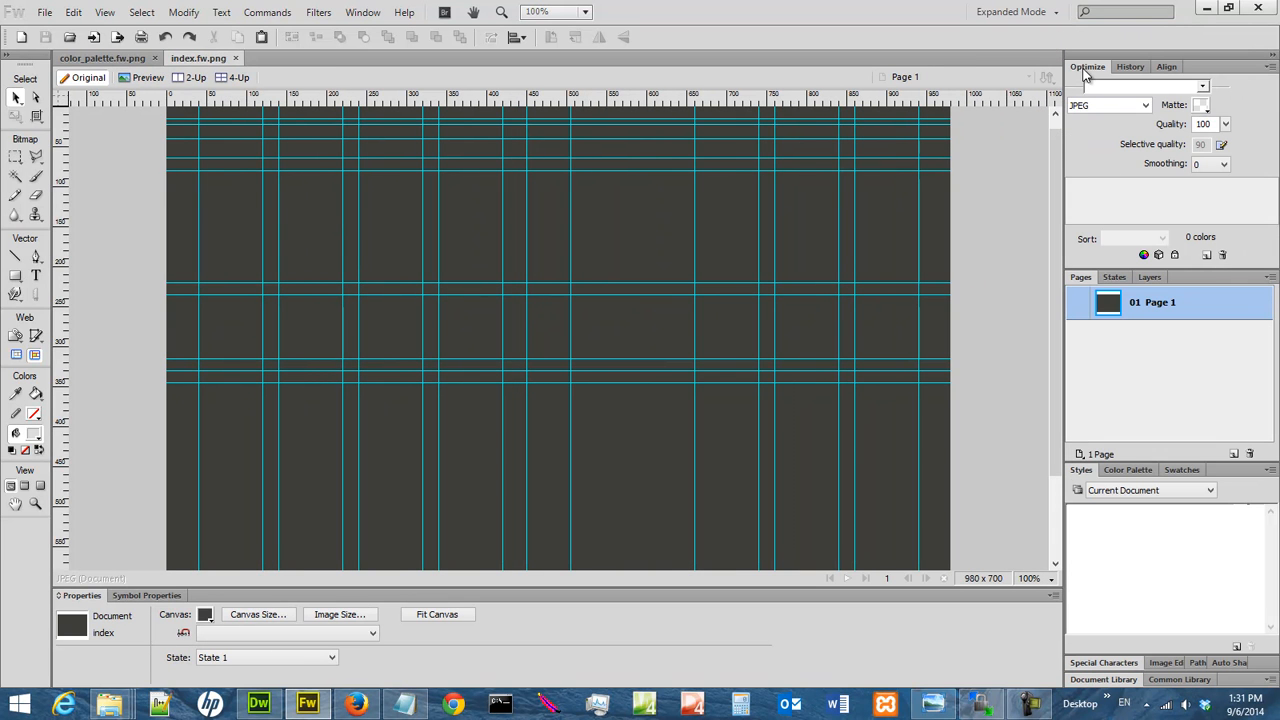
Collapse the Optimize group and rename Layer 1 to "background"
double_click(1087, 67)
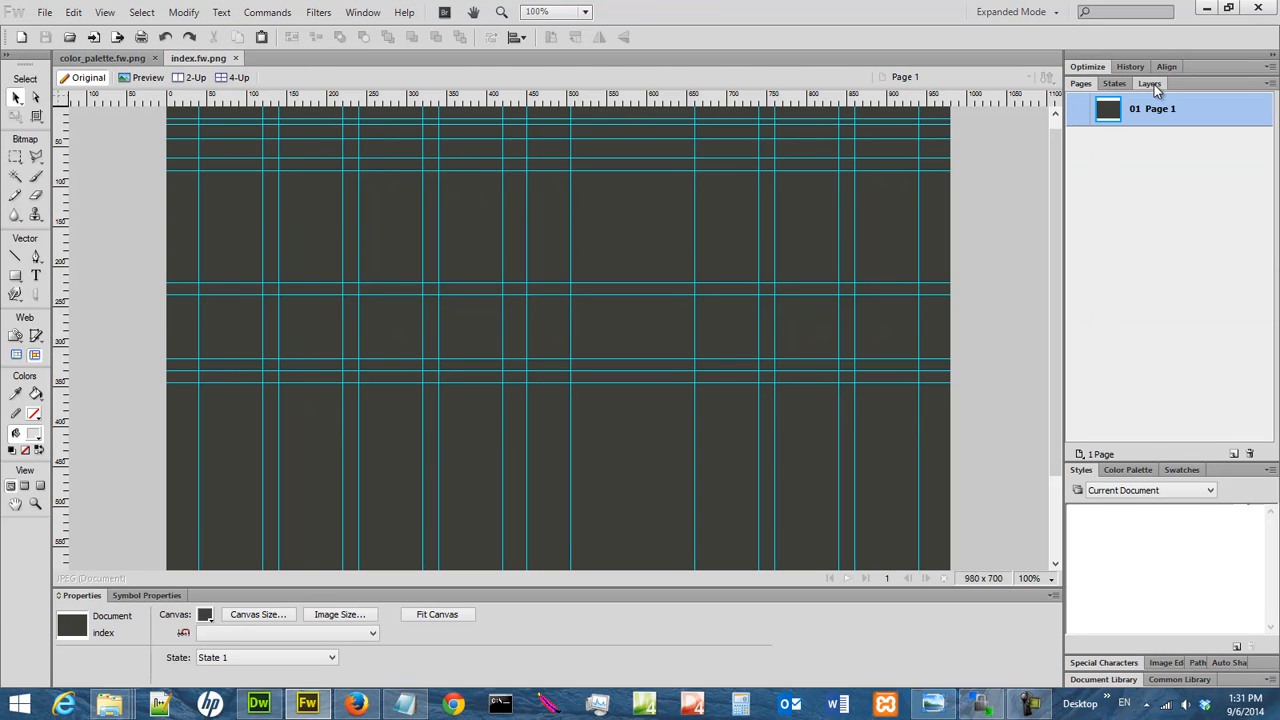
click(1154, 84)
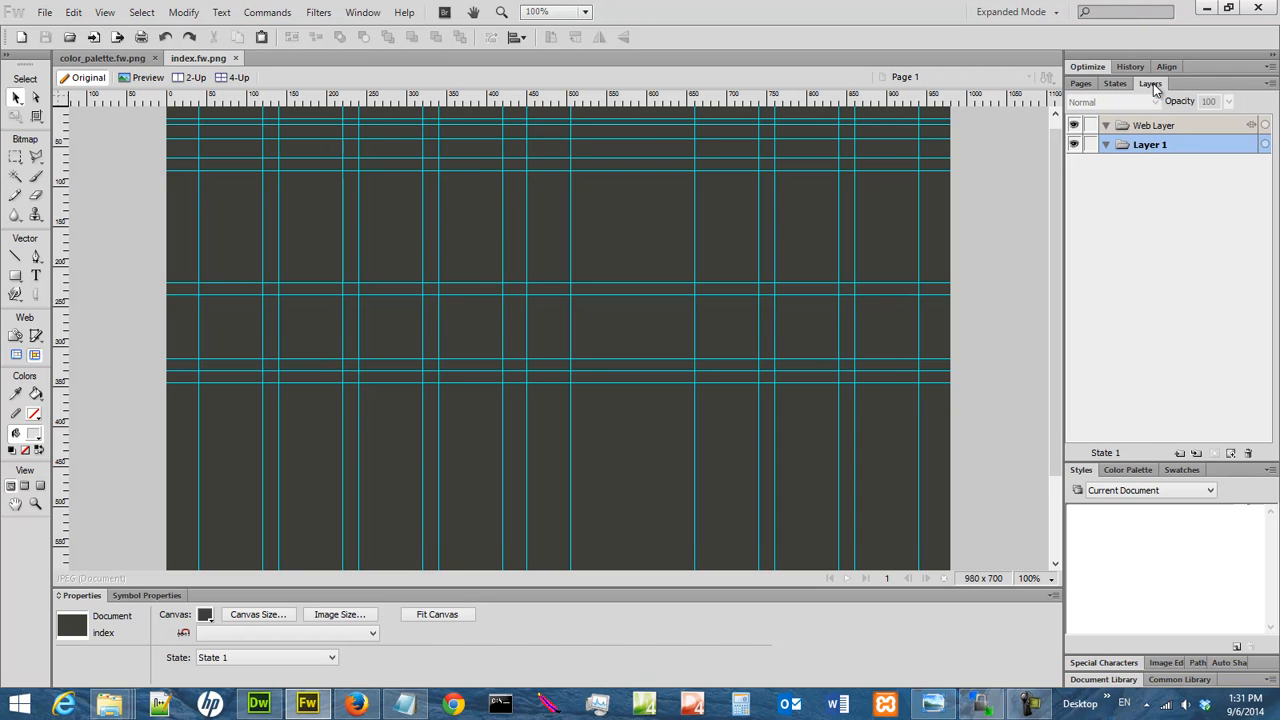
double_click(1176, 146)
text(ba)
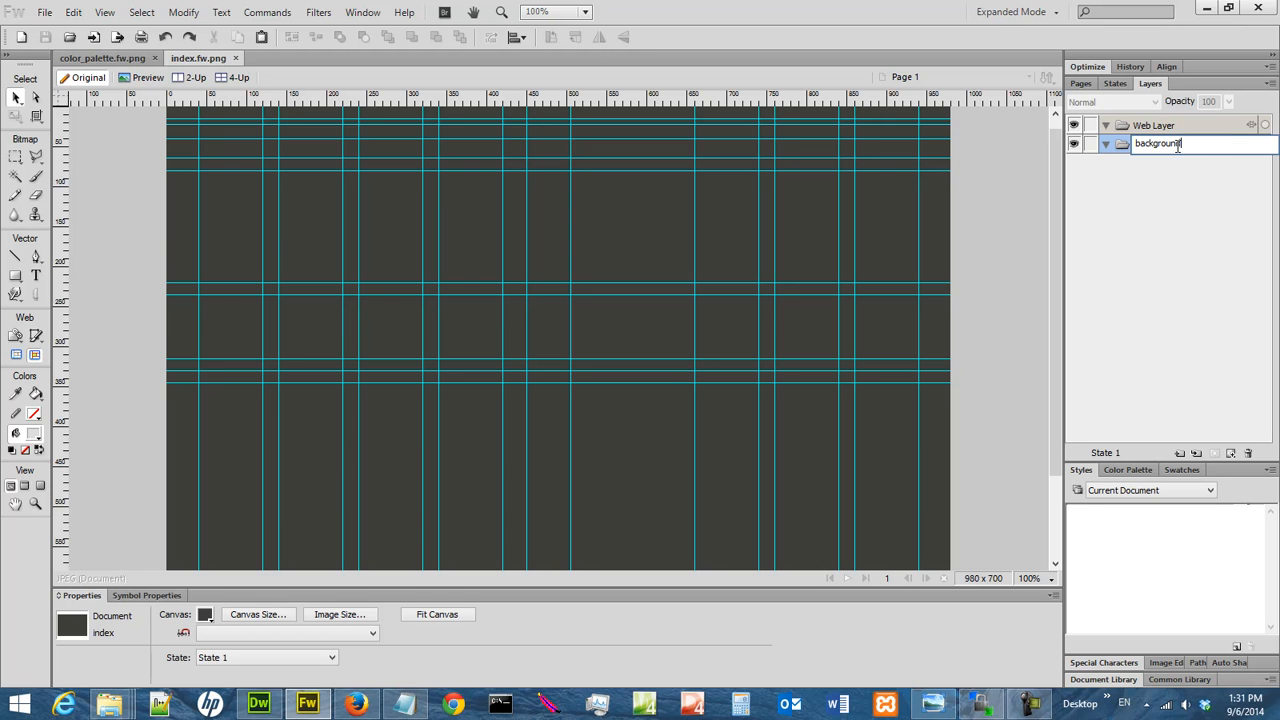
text(ckground)
key(Return)
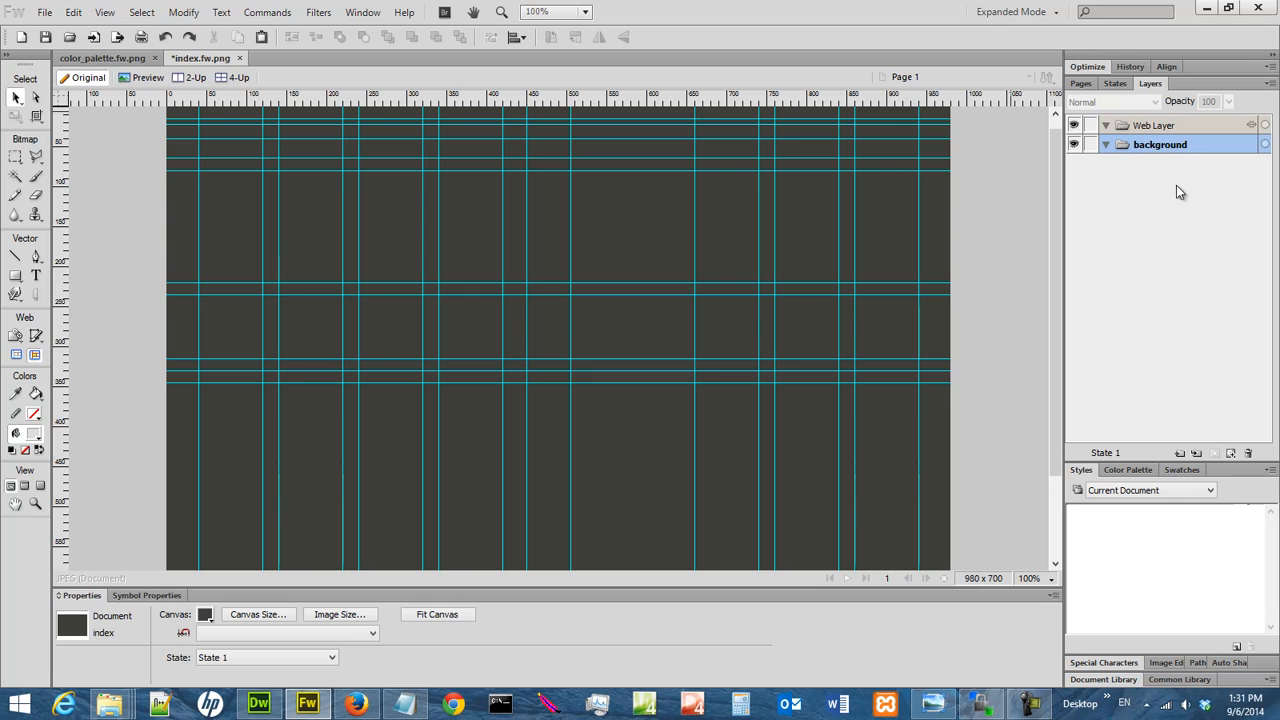
Add a new layer above the background layer and name it "title and image title"
click(1181, 452)
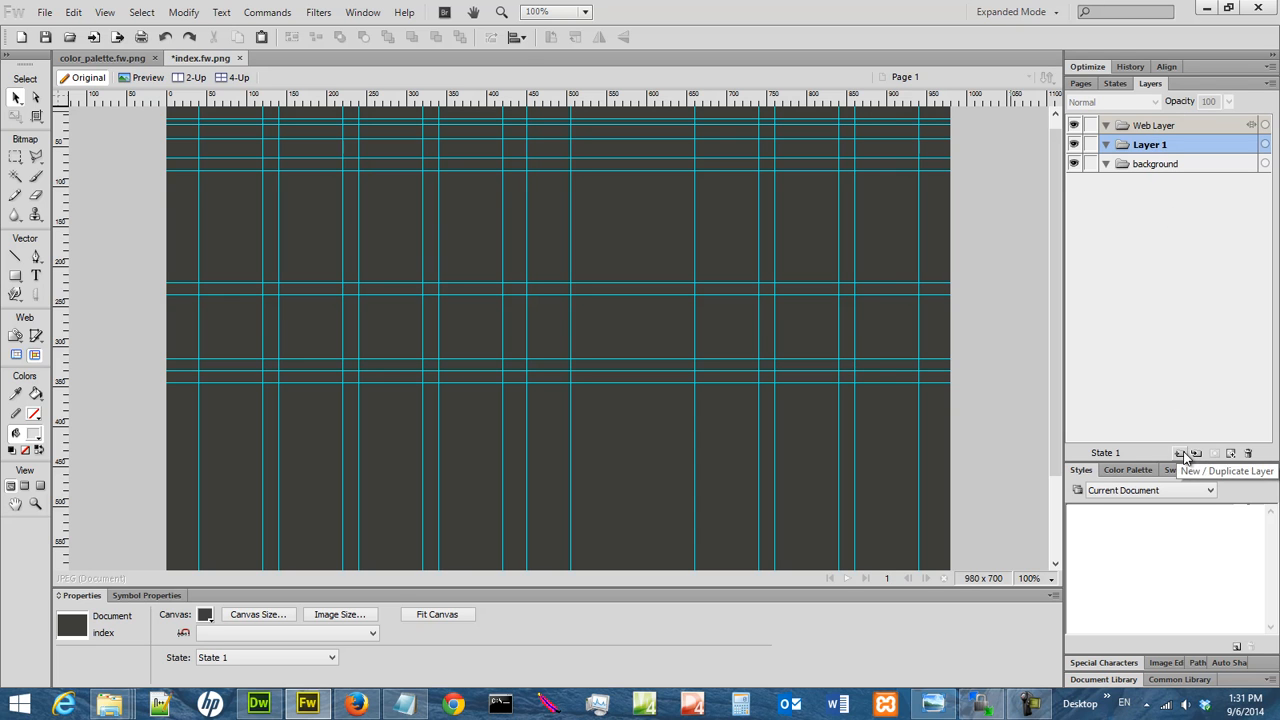
double_click(1161, 147)
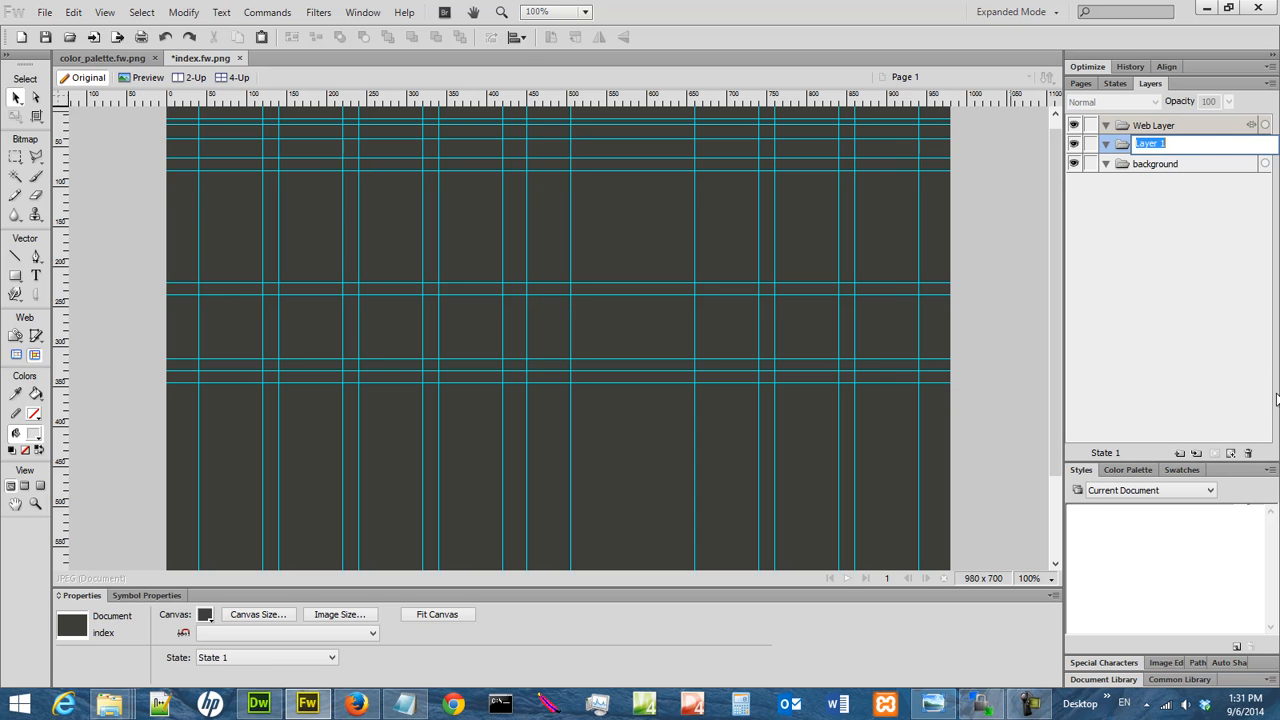
text(title and image title)
key(Return)
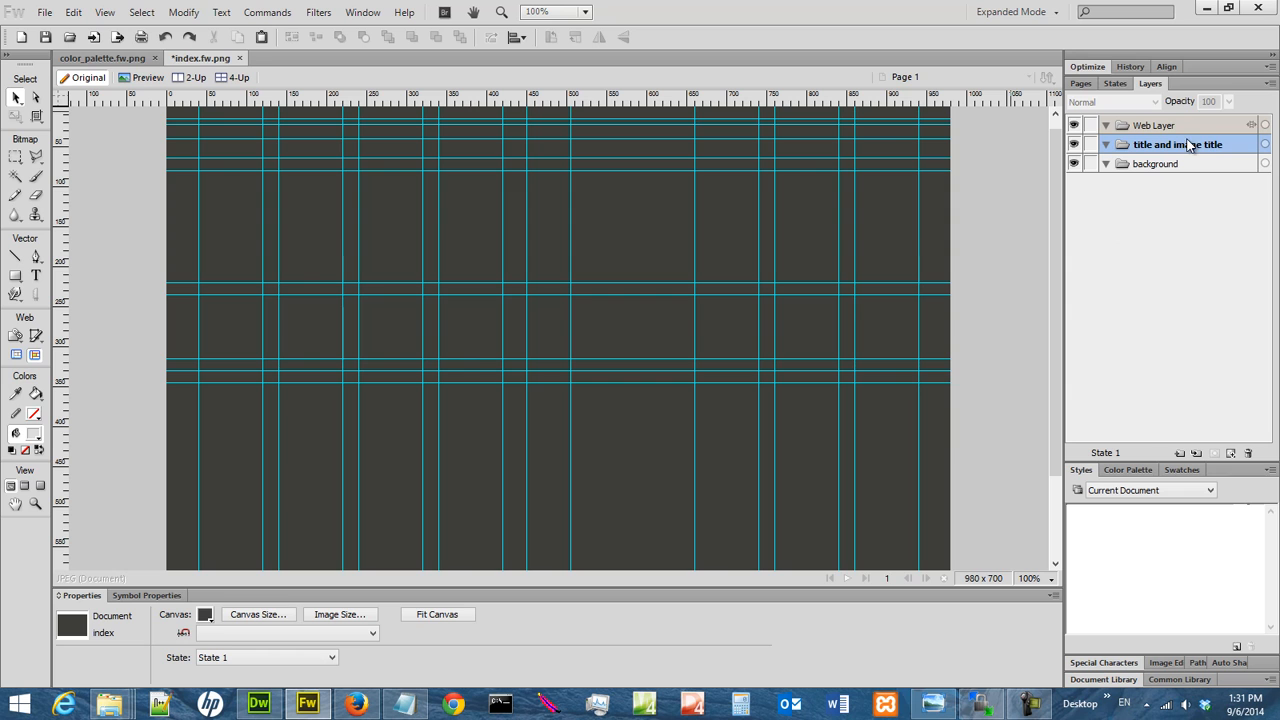
Add a new layer above the title and image title layer and name it "content"
click(1181, 453)
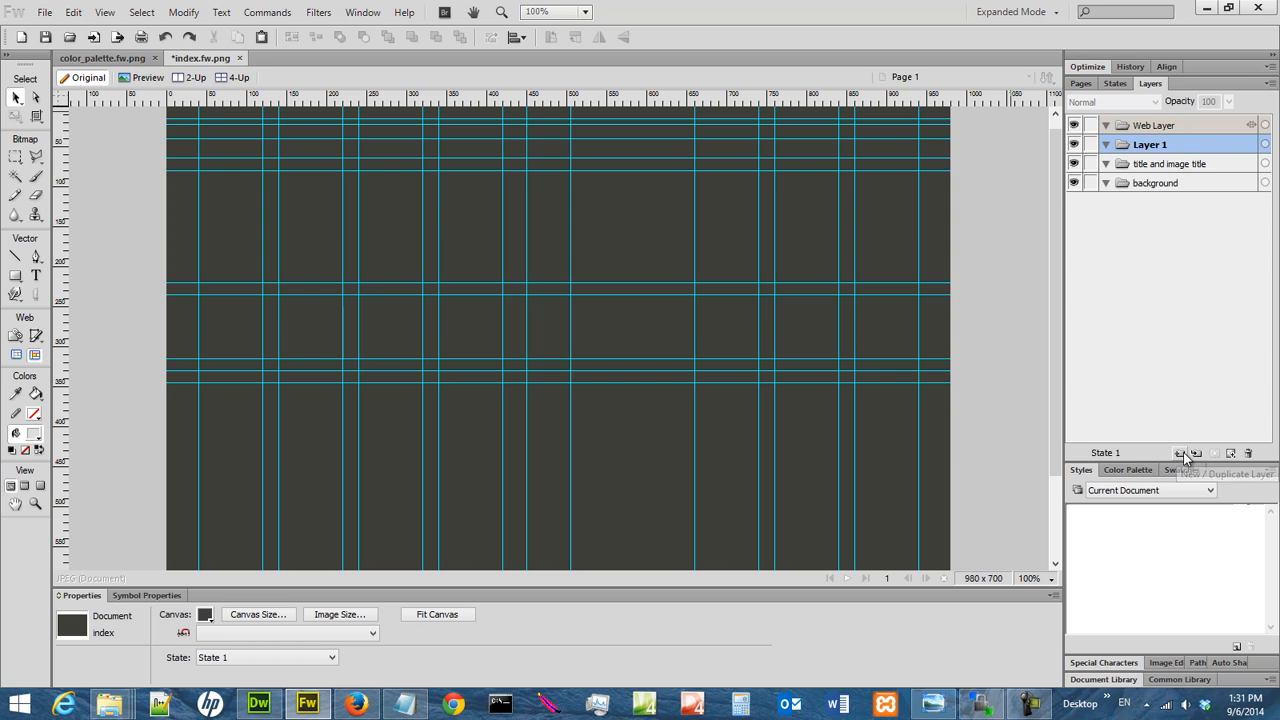
double_click(1166, 144)
text(content)
key(Return)
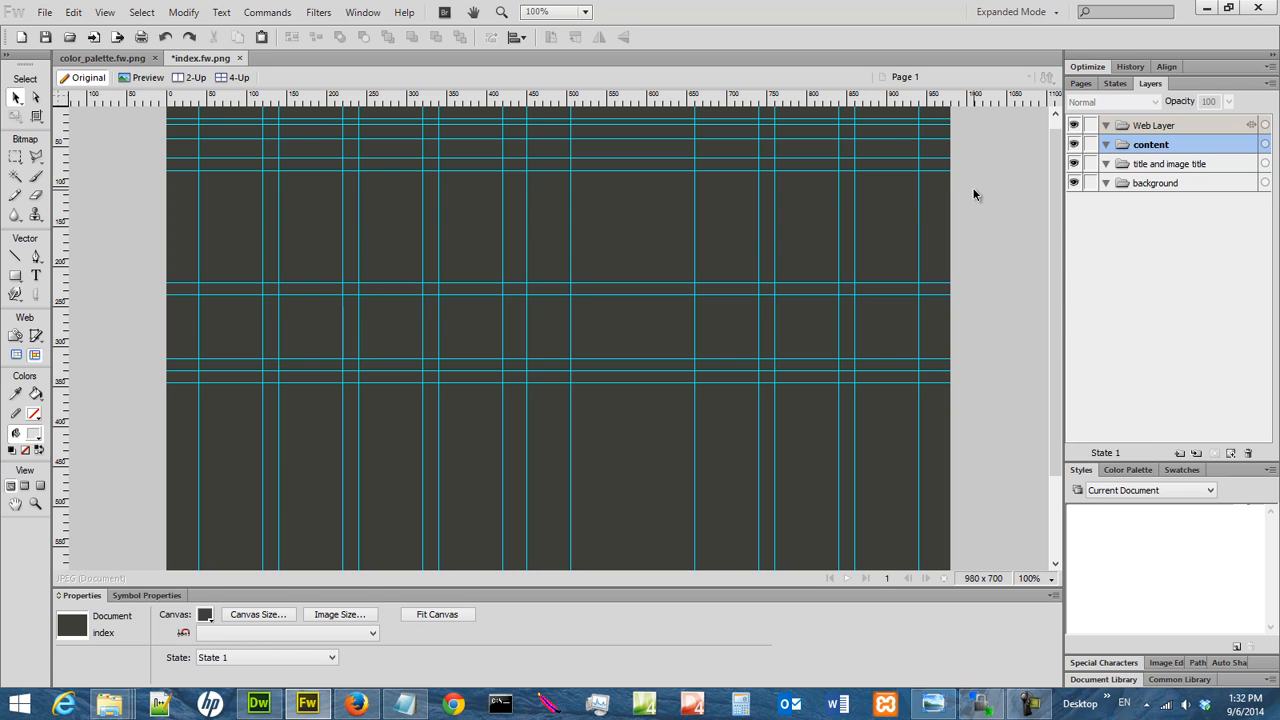
Add a new layer above the content layer and name it "curtain"
click(1179, 453)
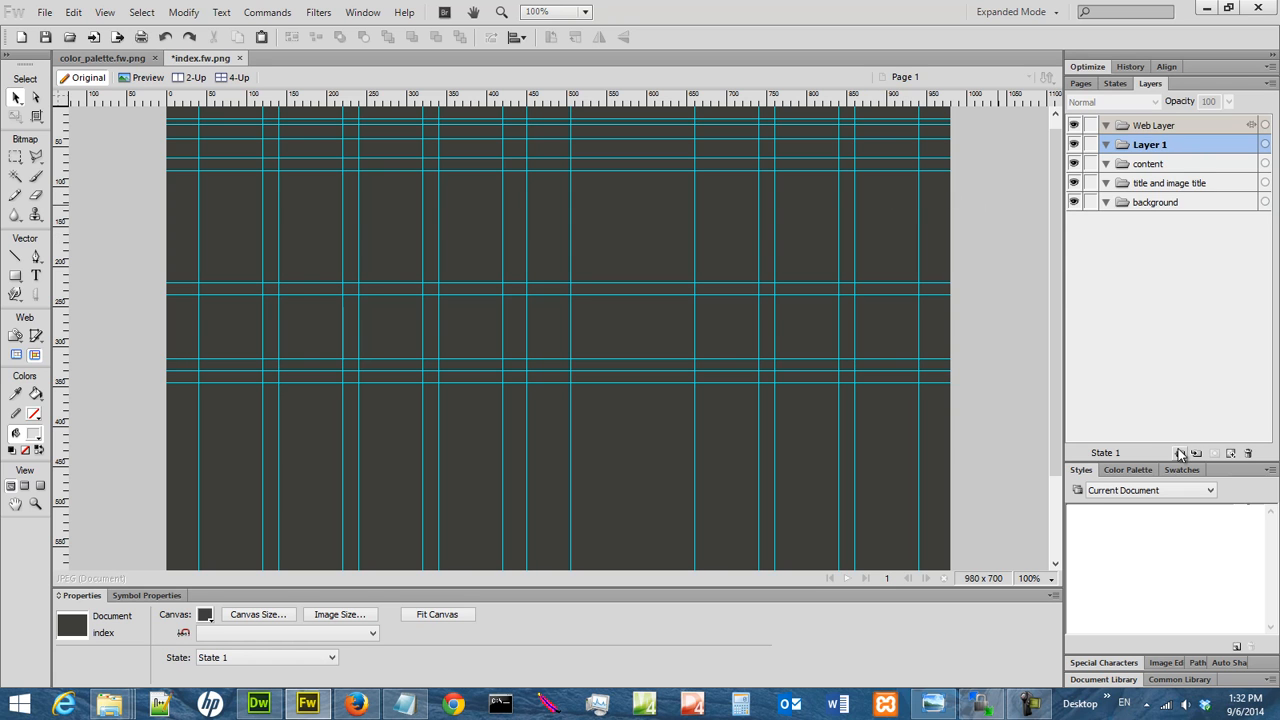
double_click(1165, 144)
text(cur)
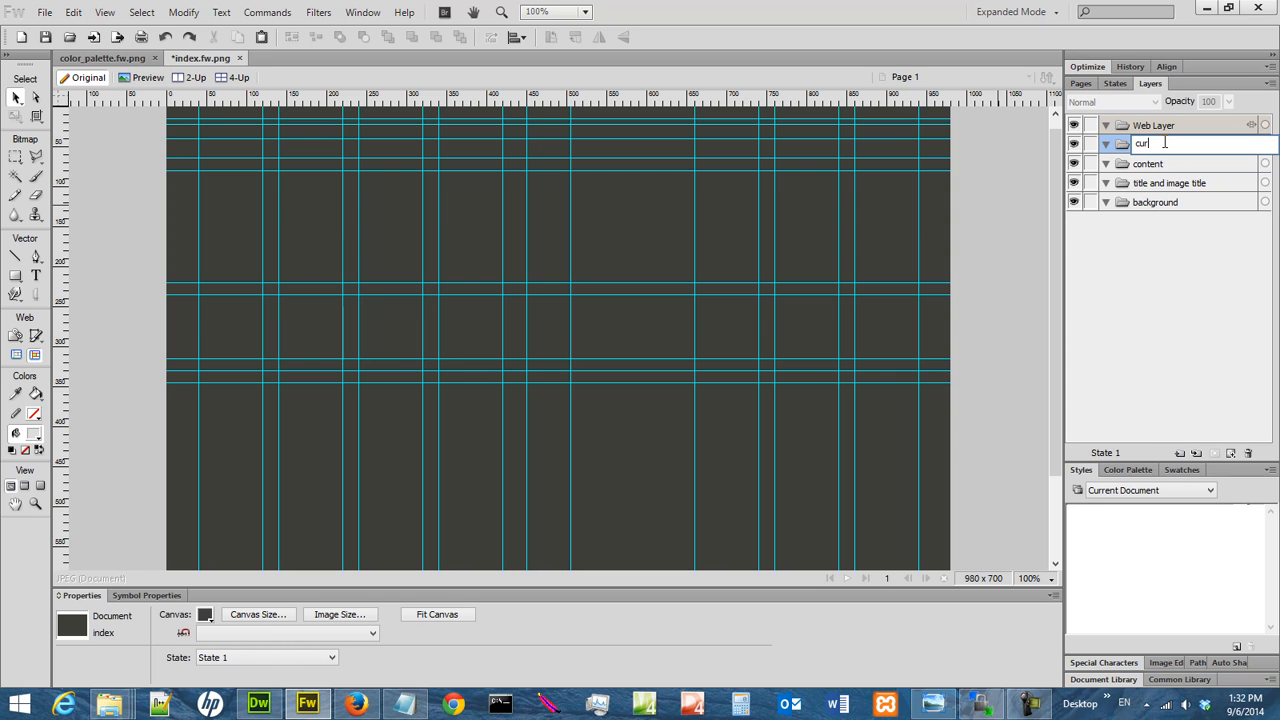
text(tian)
key(BackSpace)
key(BackSpace)
key(BackSpace)
text(ain)
key(Return)
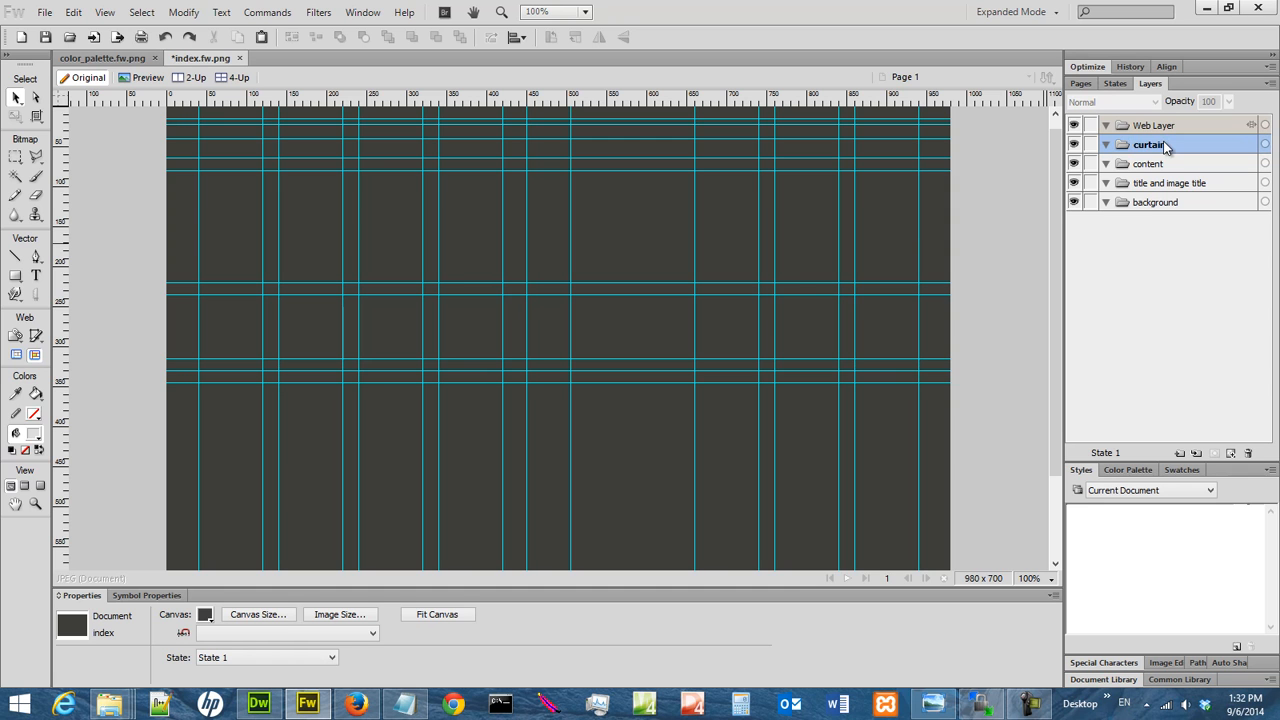
Examine the second-draft layout in church_sketch_01.jpg in Windows Photo Viewer, matching its parts to the background, content and curtain layers
click(1185, 201)
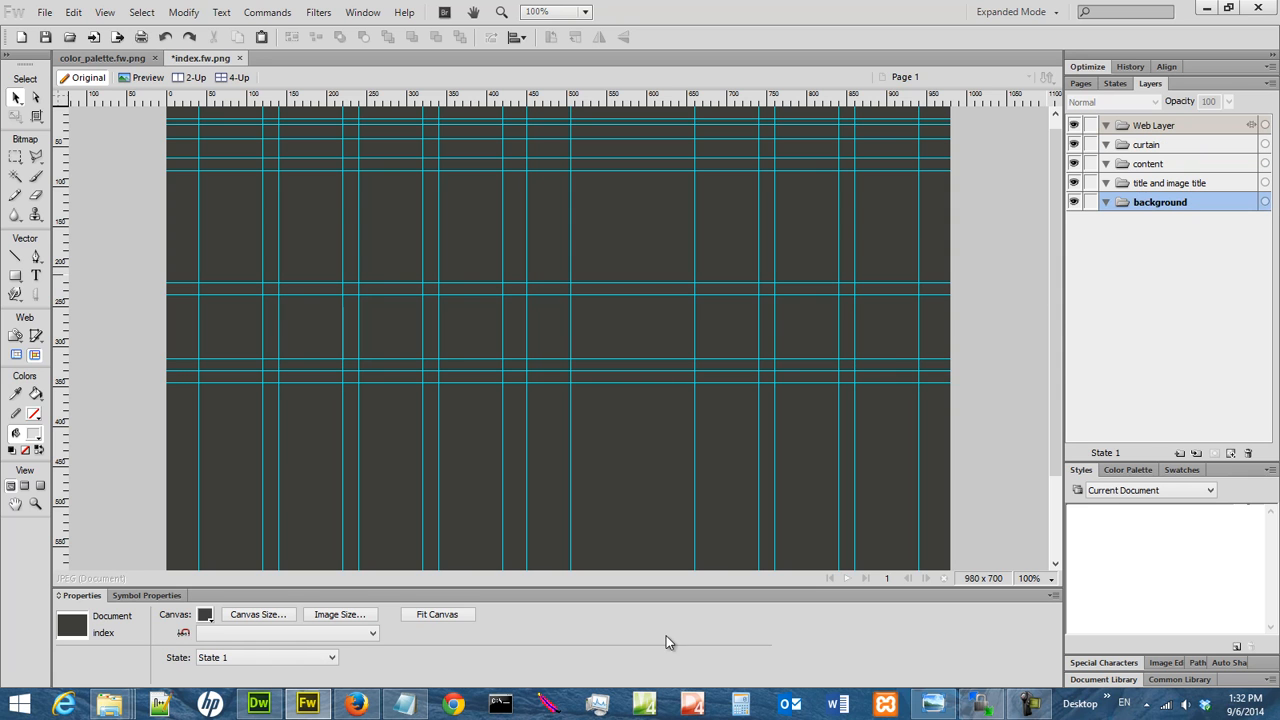
click(932, 703)
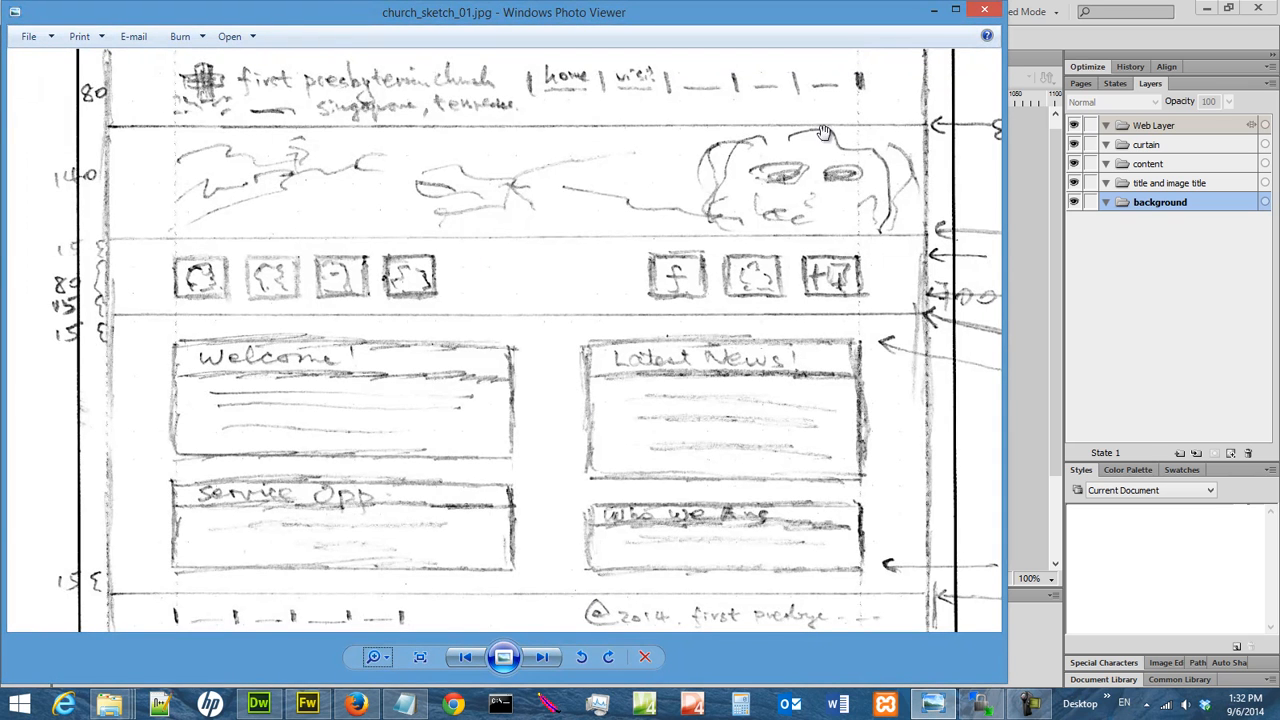
scroll(627, 240, down, 3)
scroll(625, 238, up, 2)
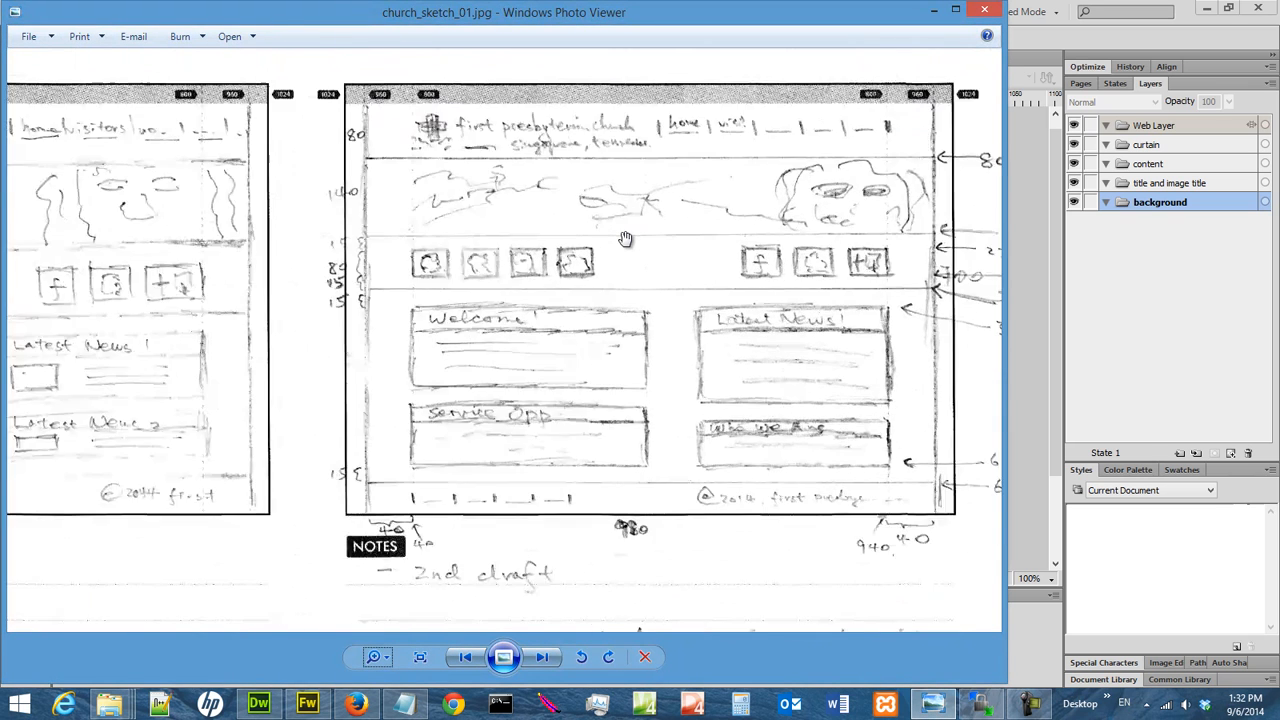
mouse_move(786, 311)
mouse_down()
mouse_move(622, 199)
mouse_move(677, 287)
mouse_up()
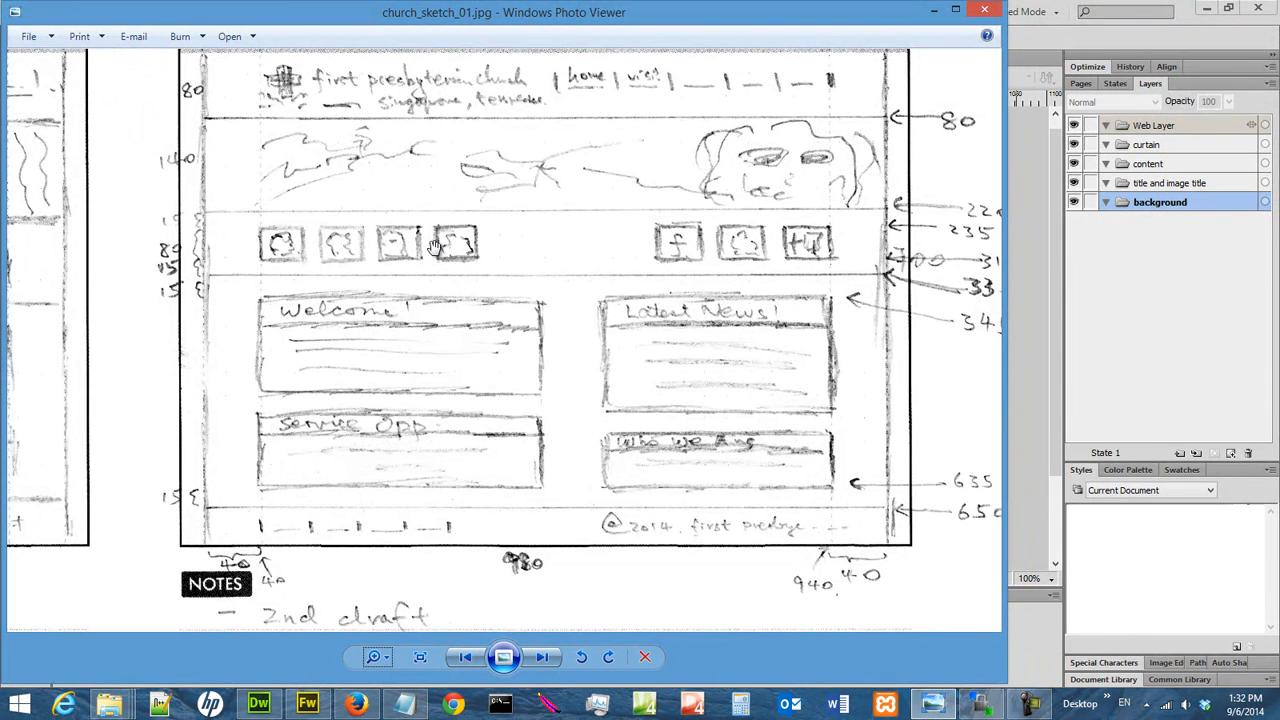
click(1200, 170)
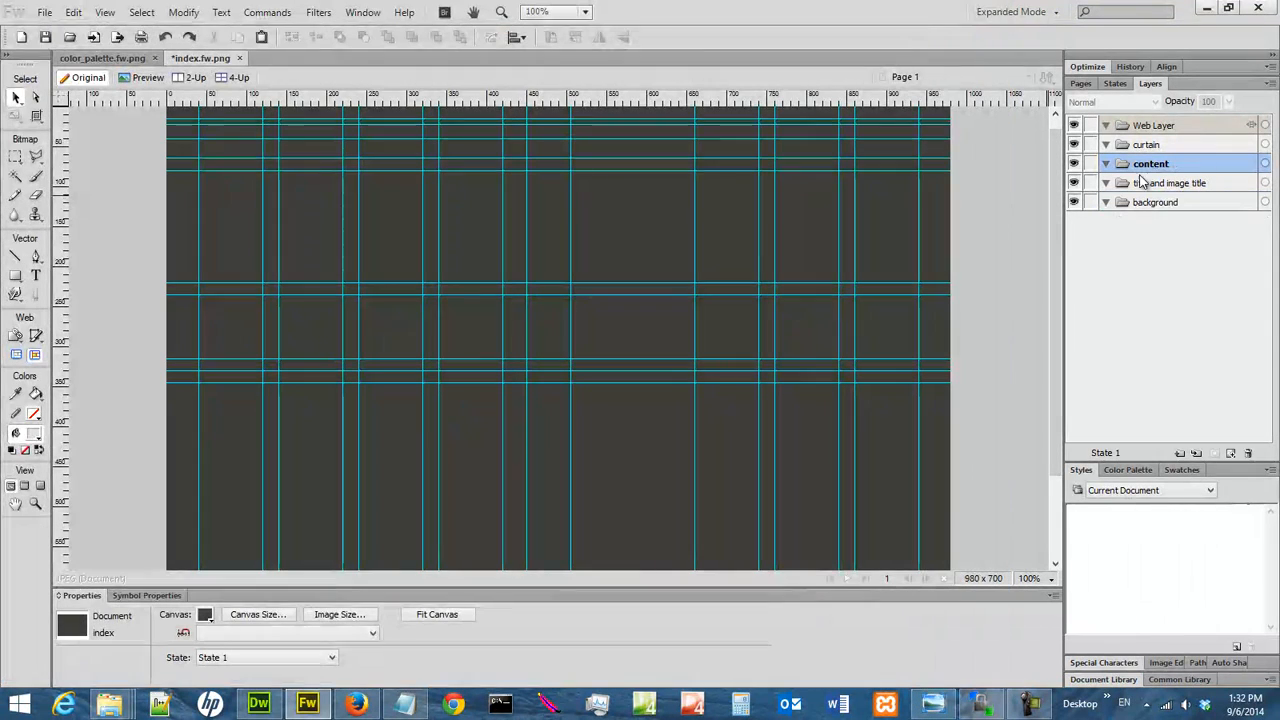
click(930, 703)
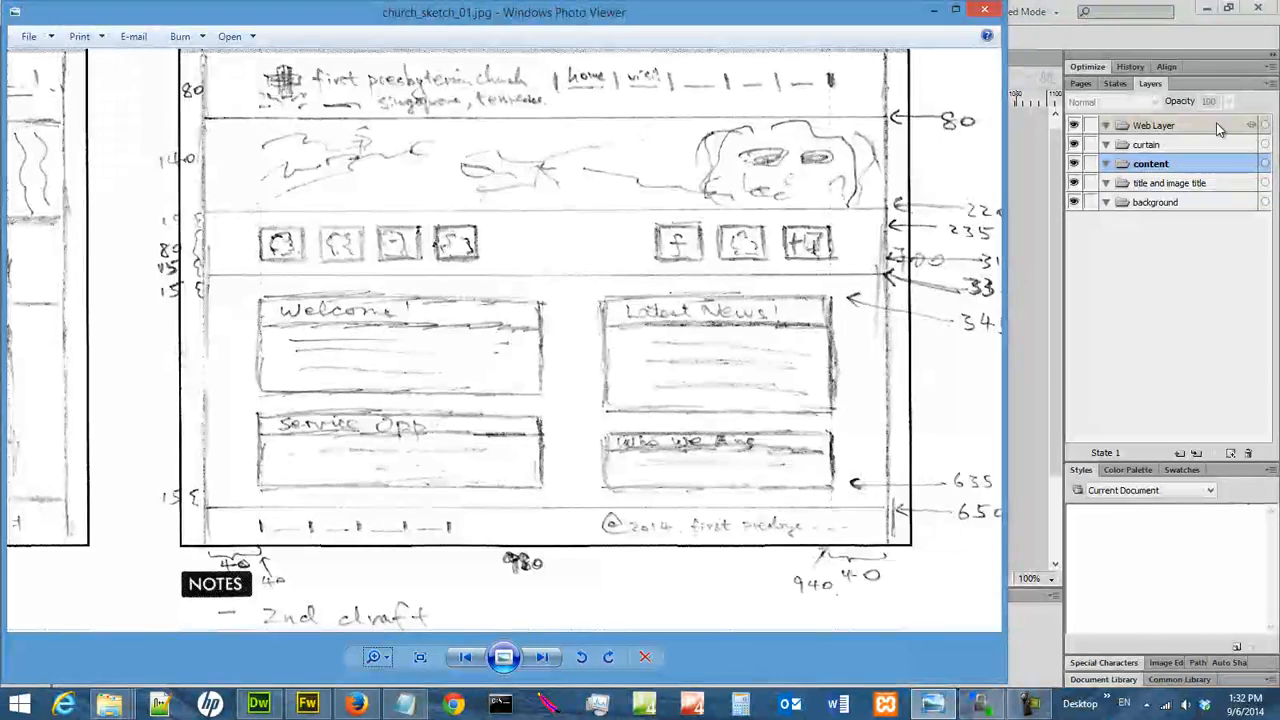
click(1170, 145)
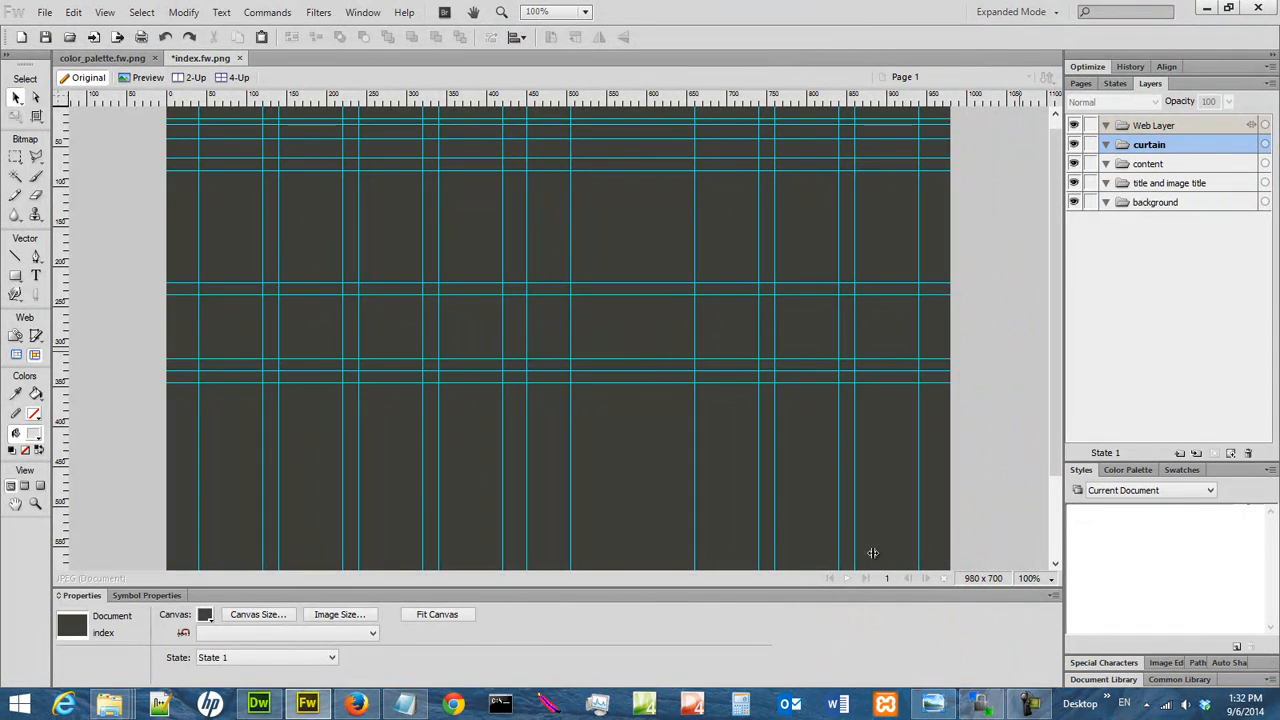
click(932, 703)
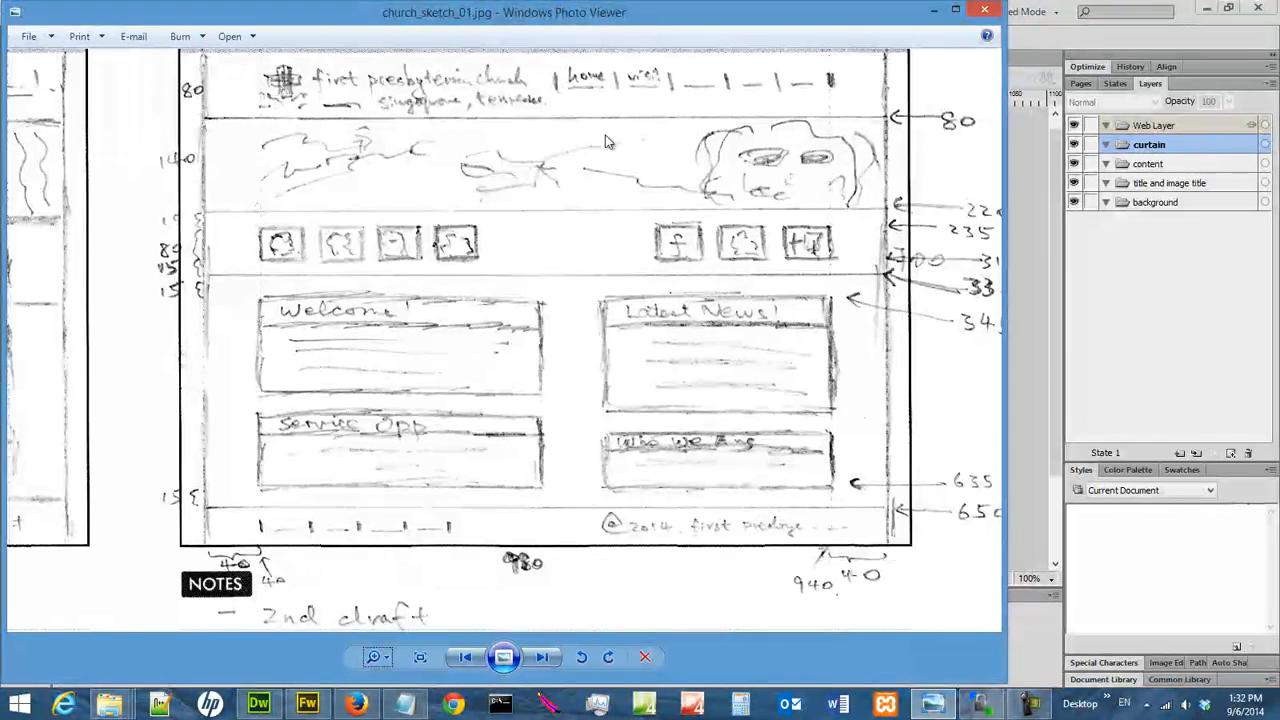
click(932, 11)
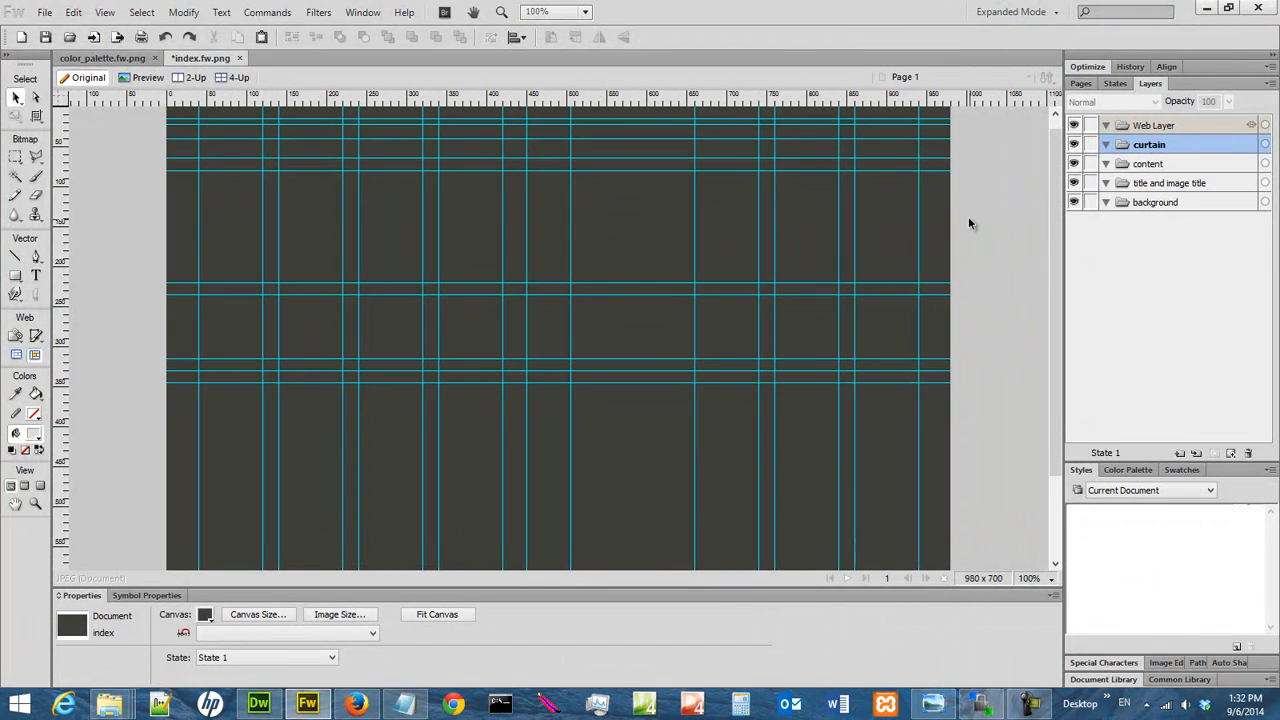
Select the background layer and check the lower guides against the measurements in the church_sketch_01.jpg sketch
click(1160, 202)
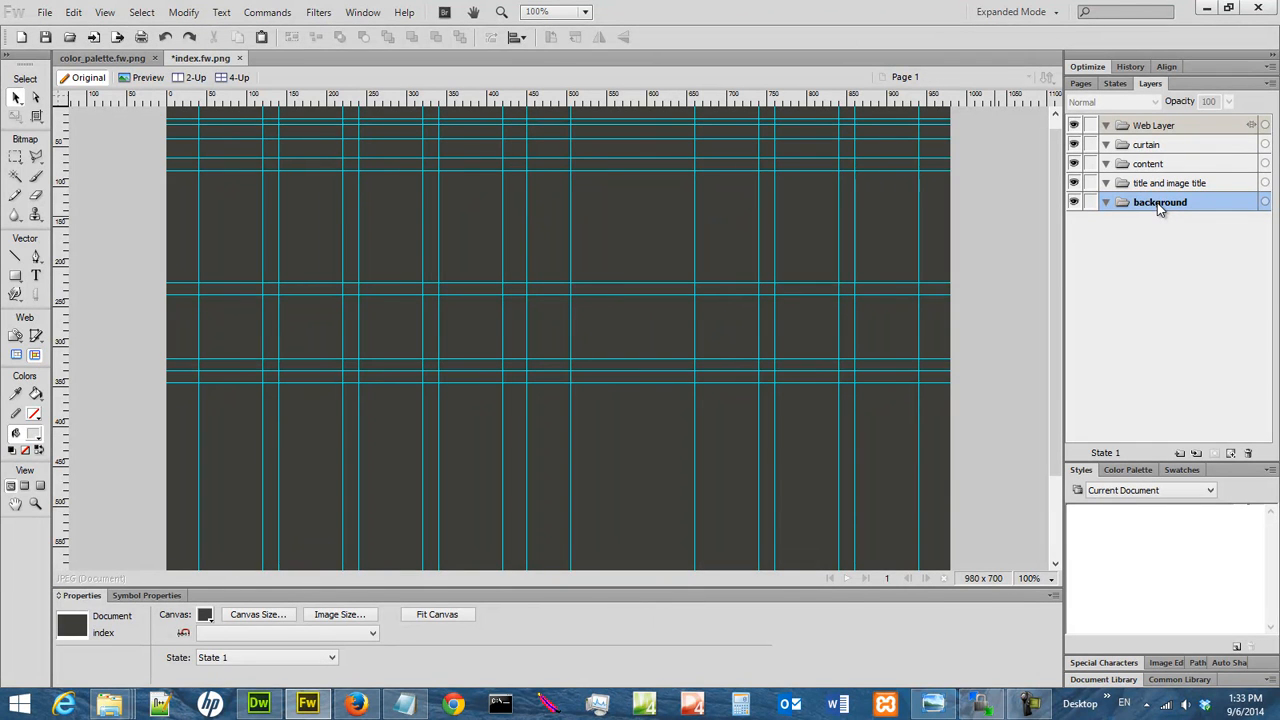
drag(1057, 219, 1053, 376)
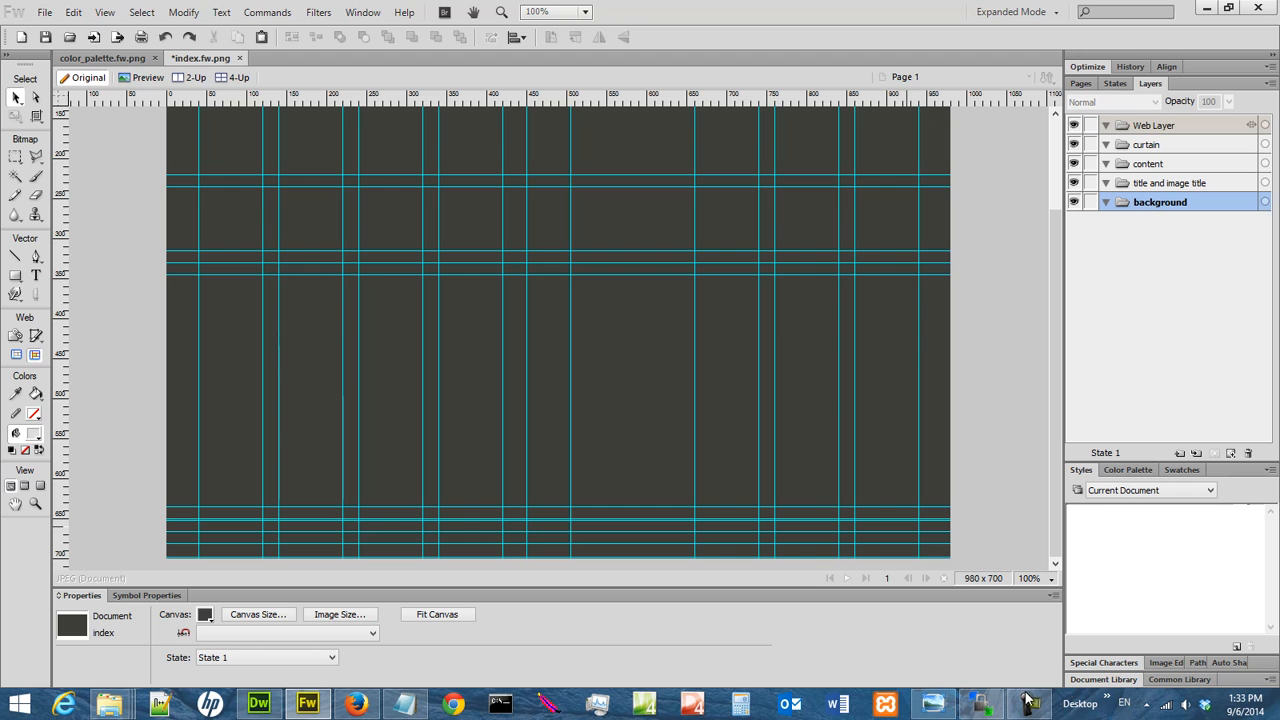
click(948, 690)
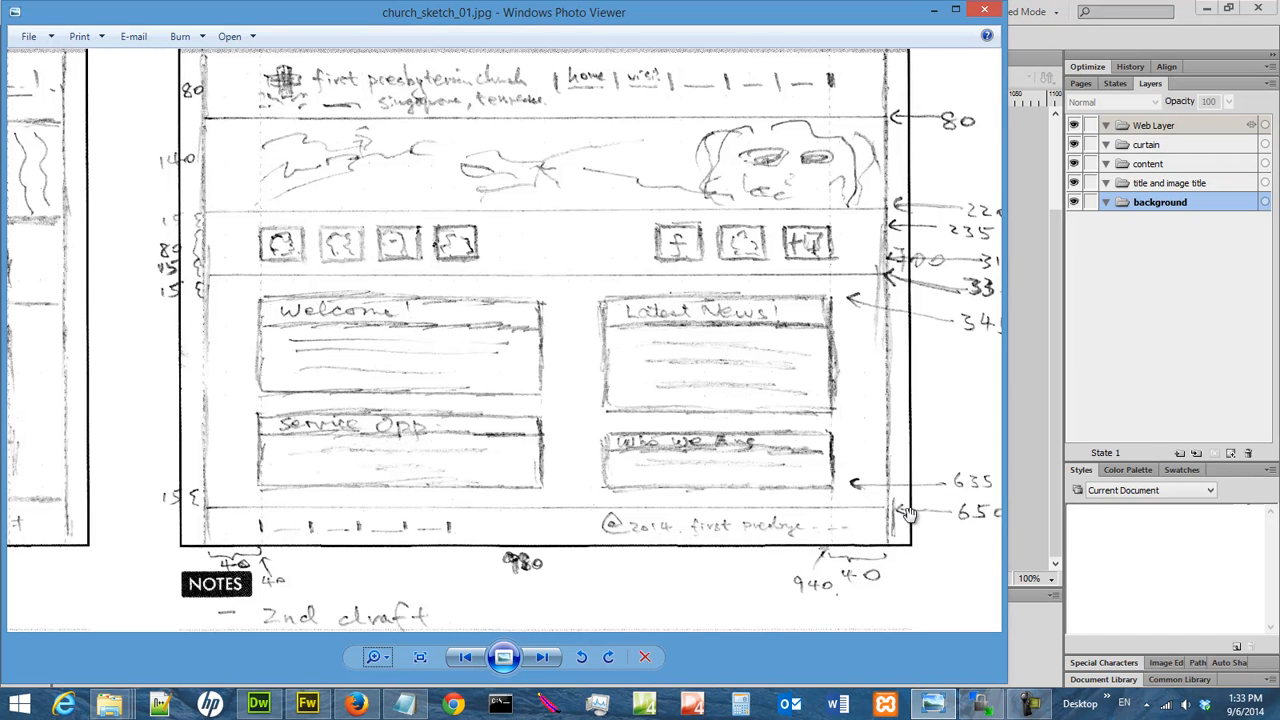
drag(966, 523, 935, 524)
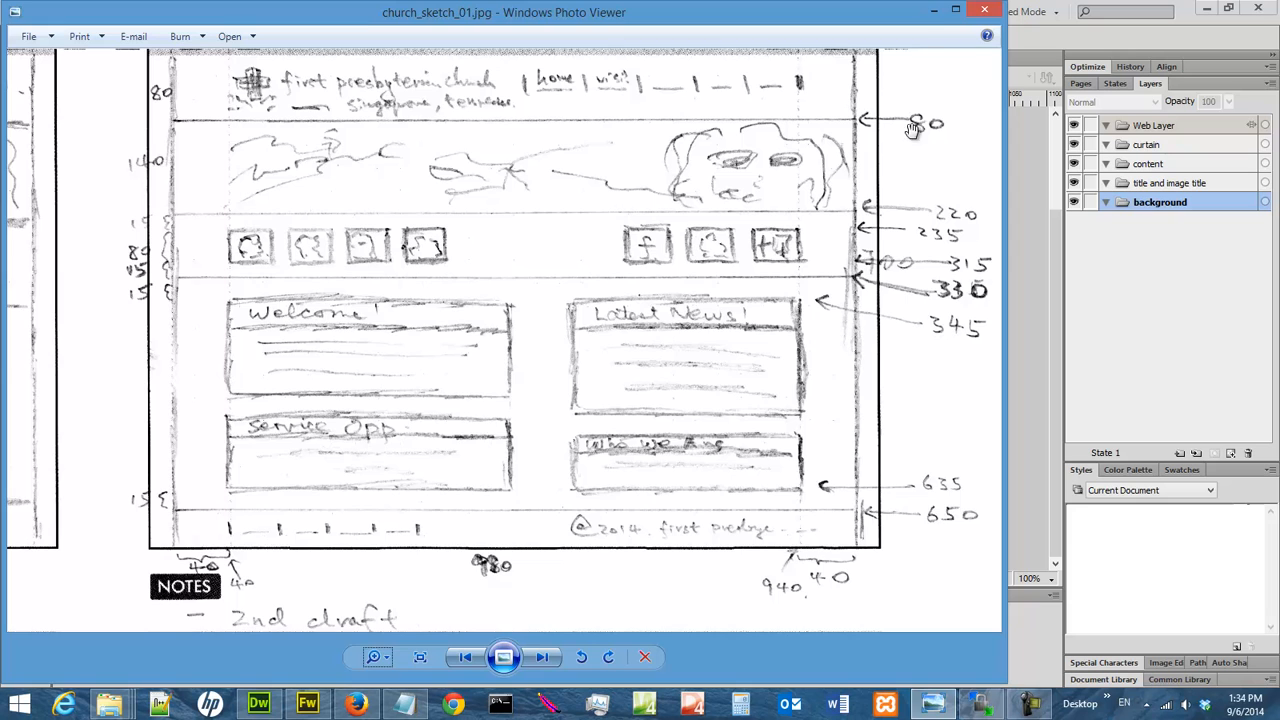
click(933, 10)
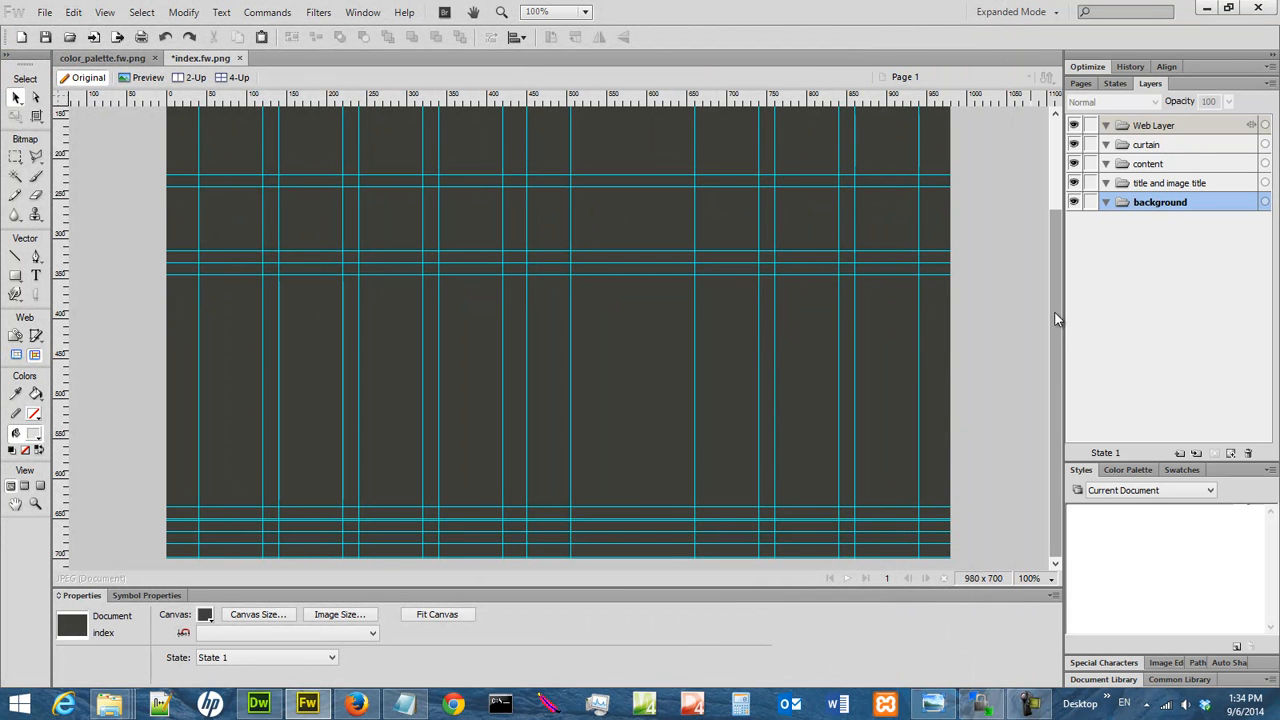
Draw a footer rectangle about 1077 px wide, filled with the sampled canvas color #3E3E39, with height 50 and Y position 650
click(15, 276)
click(101, 291)
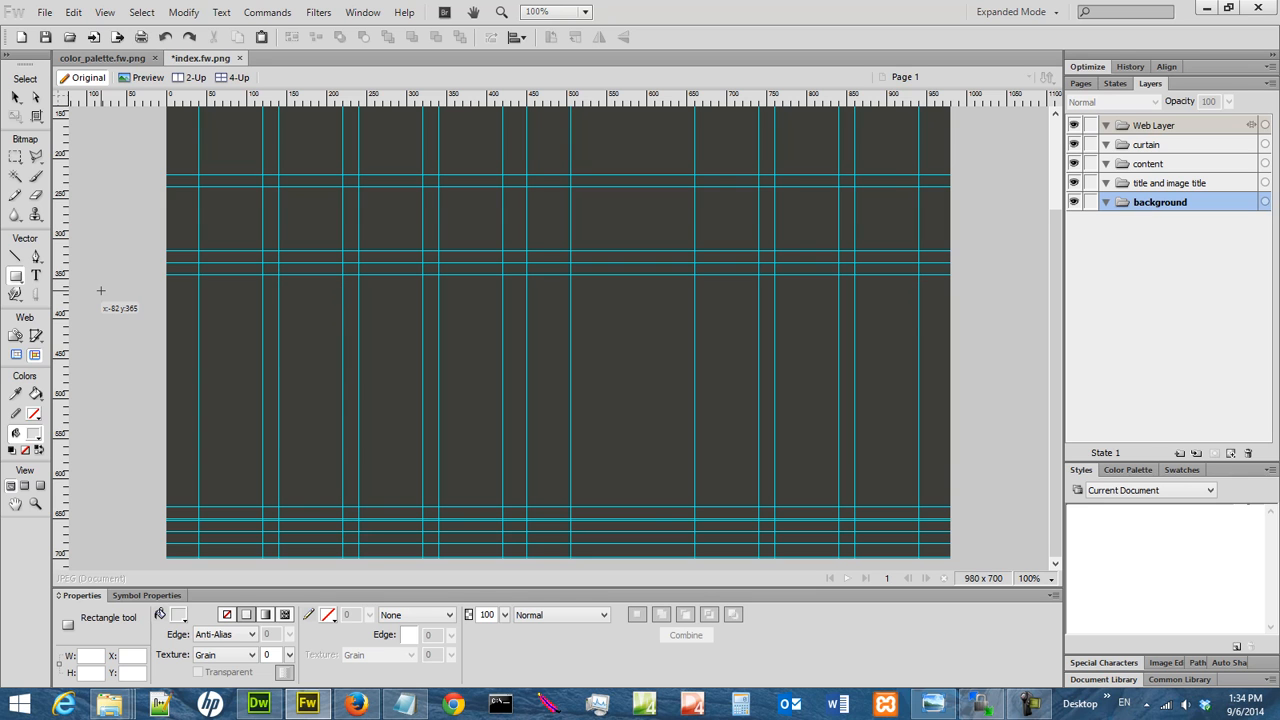
click(179, 617)
click(237, 332)
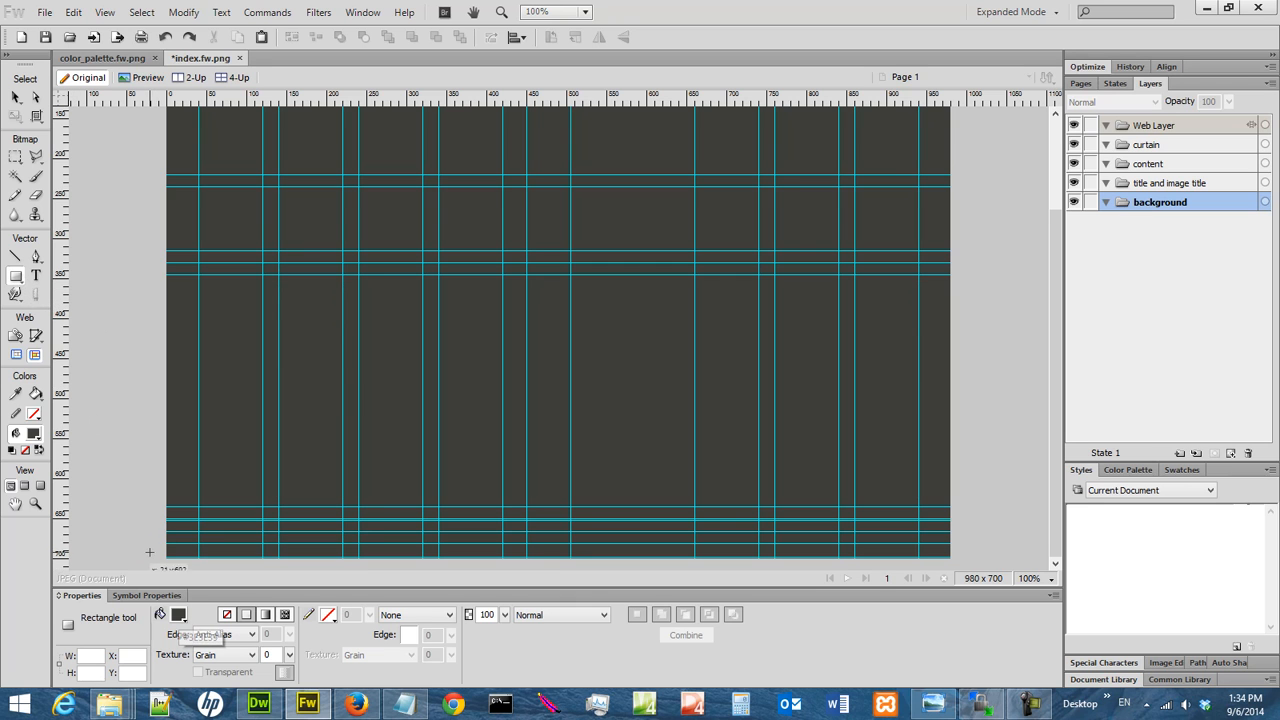
click(178, 615)
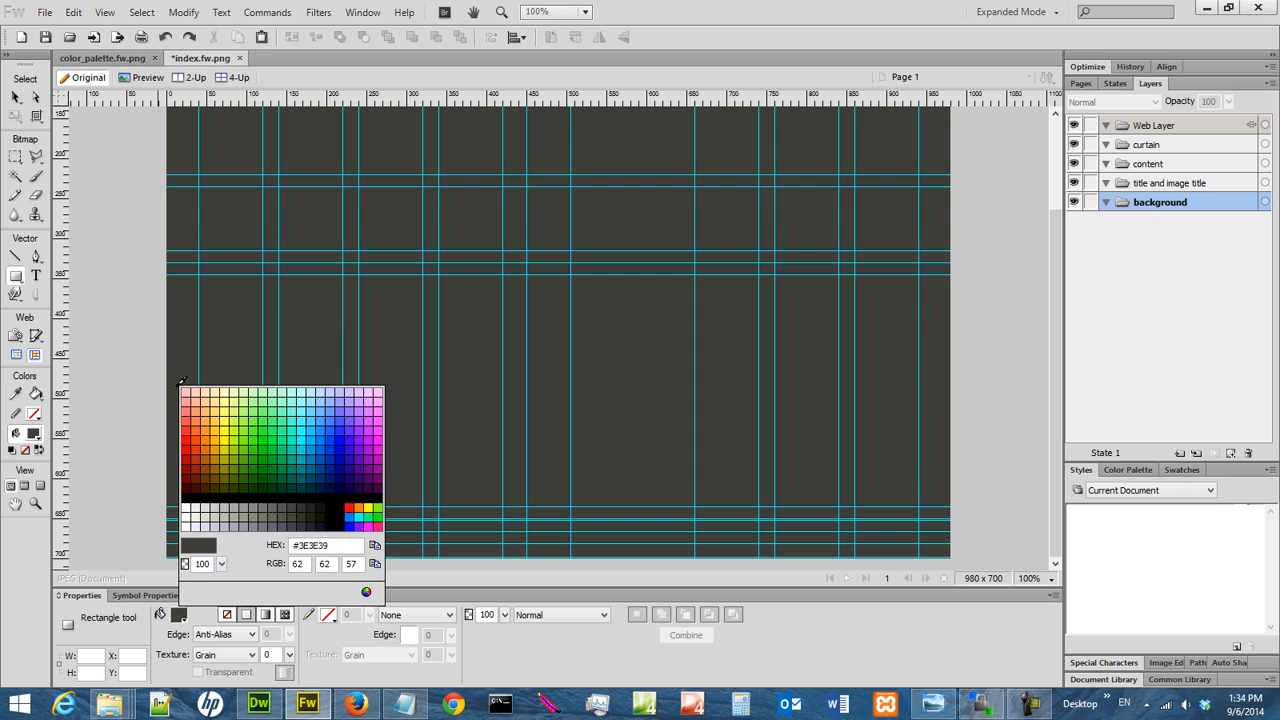
click(182, 333)
drag(142, 520, 1004, 557)
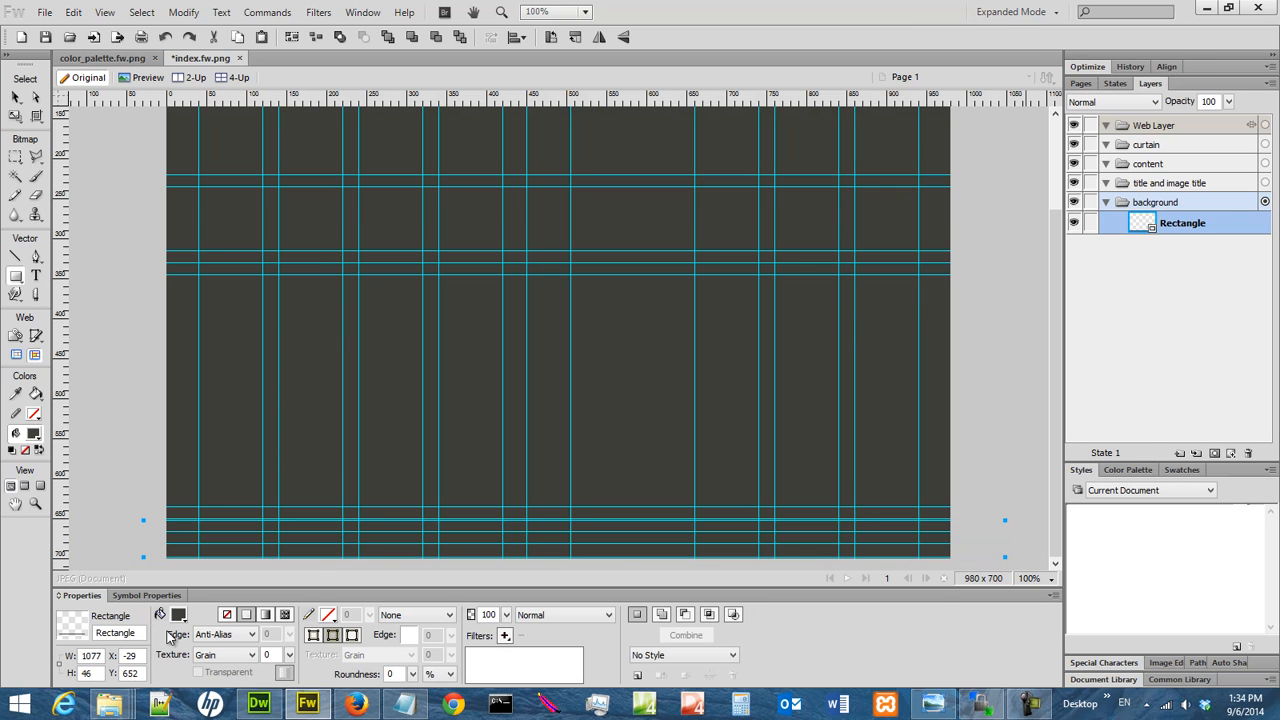
drag(101, 673, 57, 678)
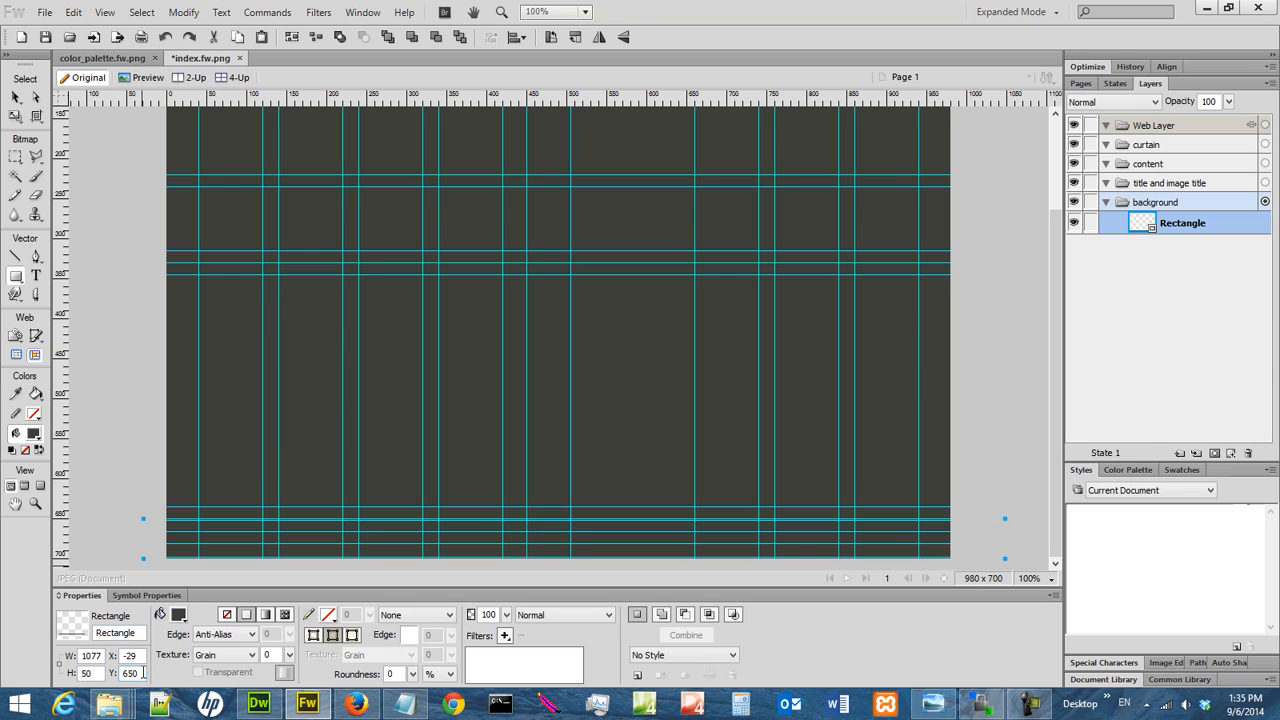
Apply an Inner Bevel filter with a width of 2 to the footer rectangle and save the file
click(505, 636)
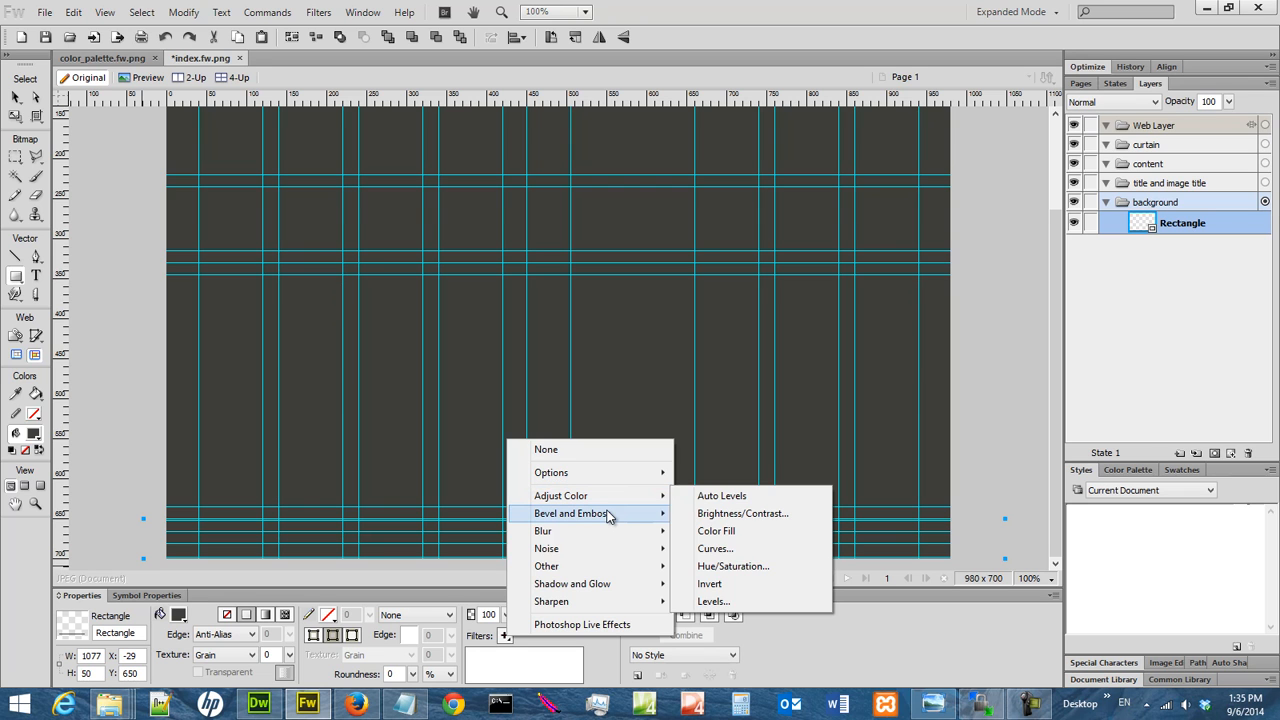
mouse_move(607, 515)
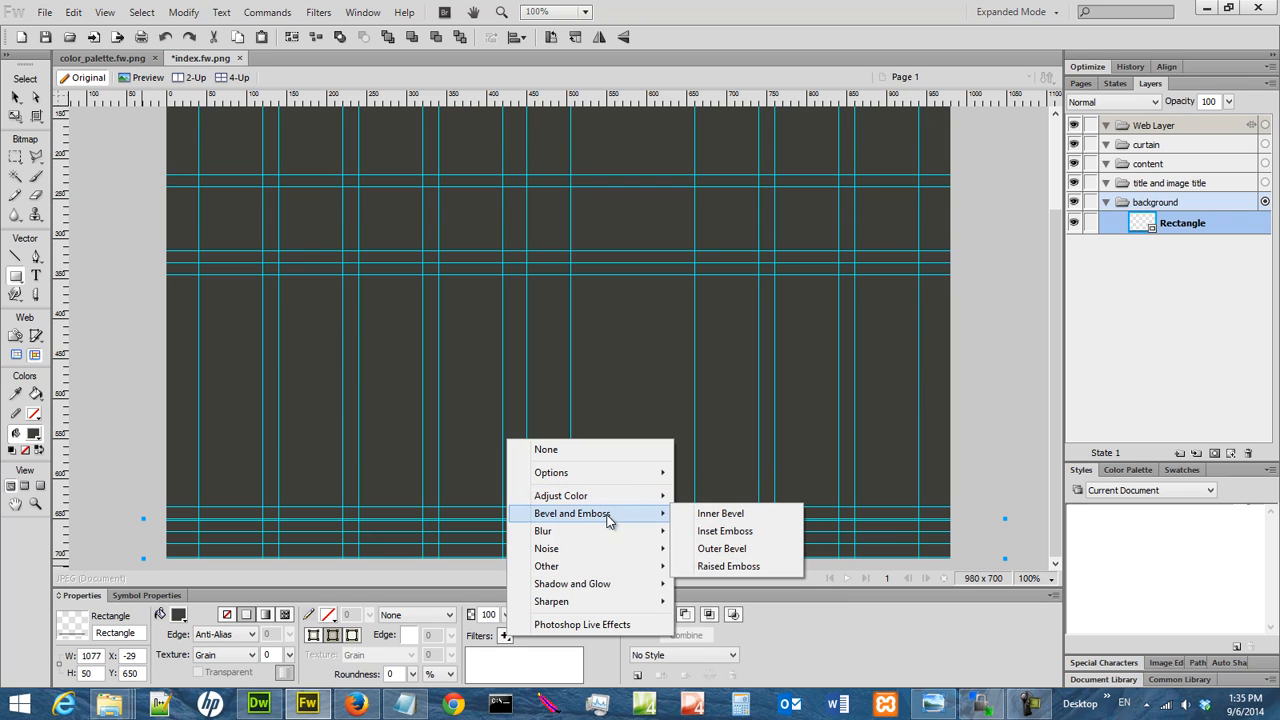
mouse_move(610, 559)
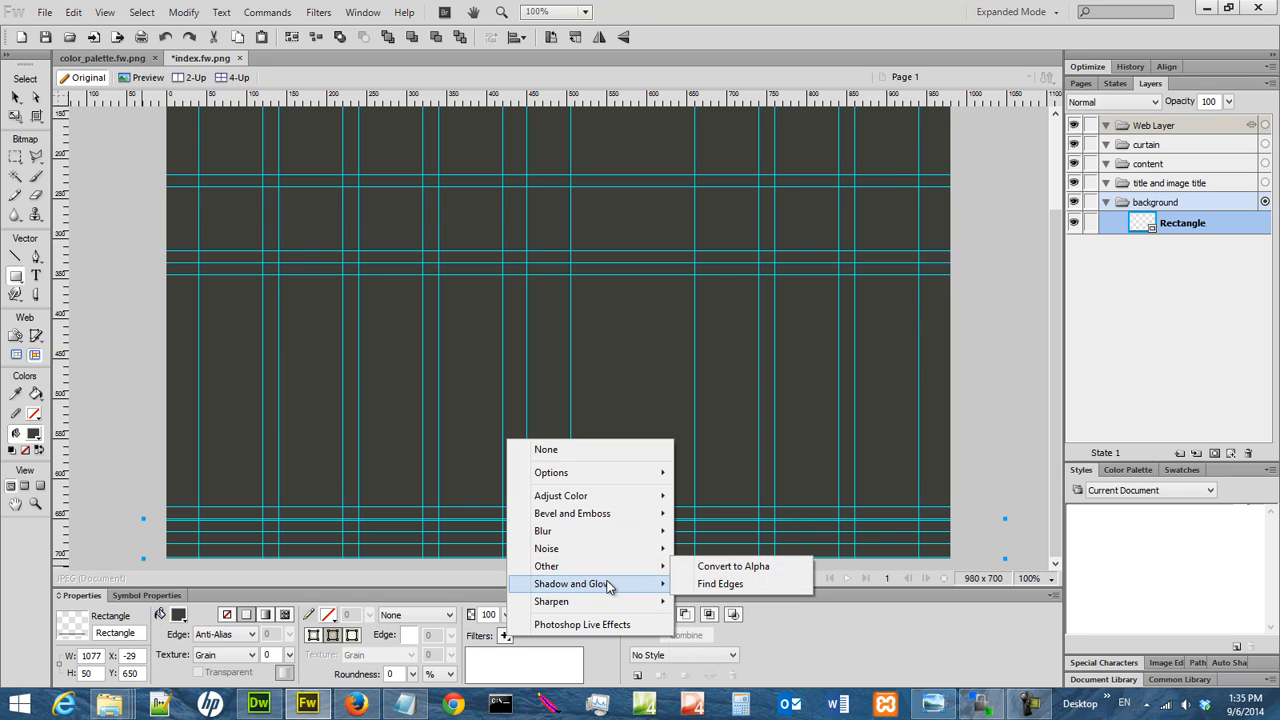
mouse_move(607, 587)
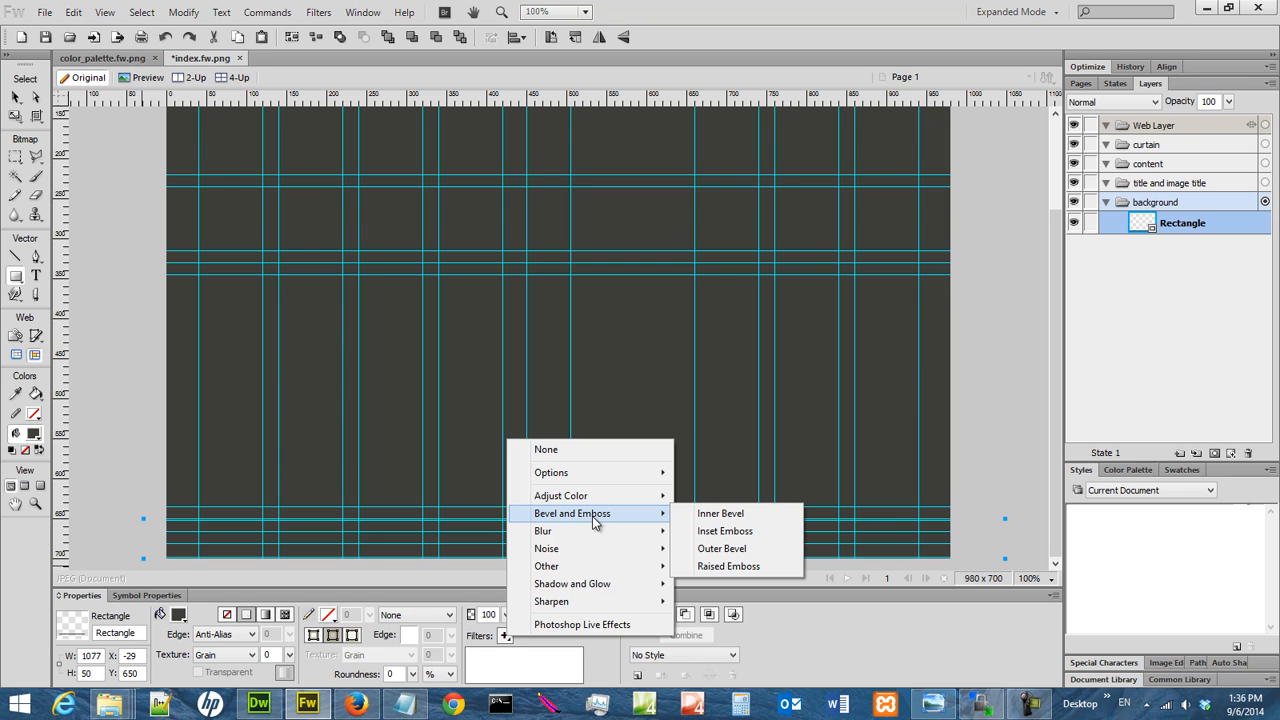
click(729, 515)
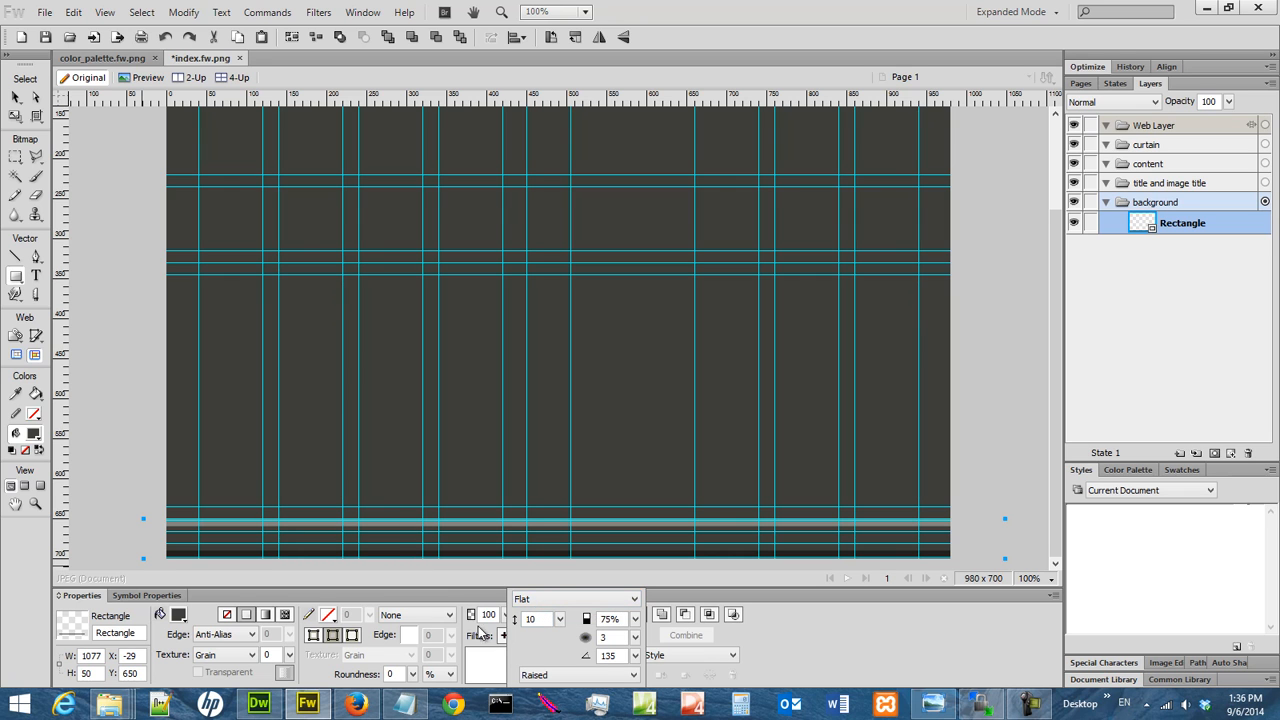
click(511, 620)
text(2)
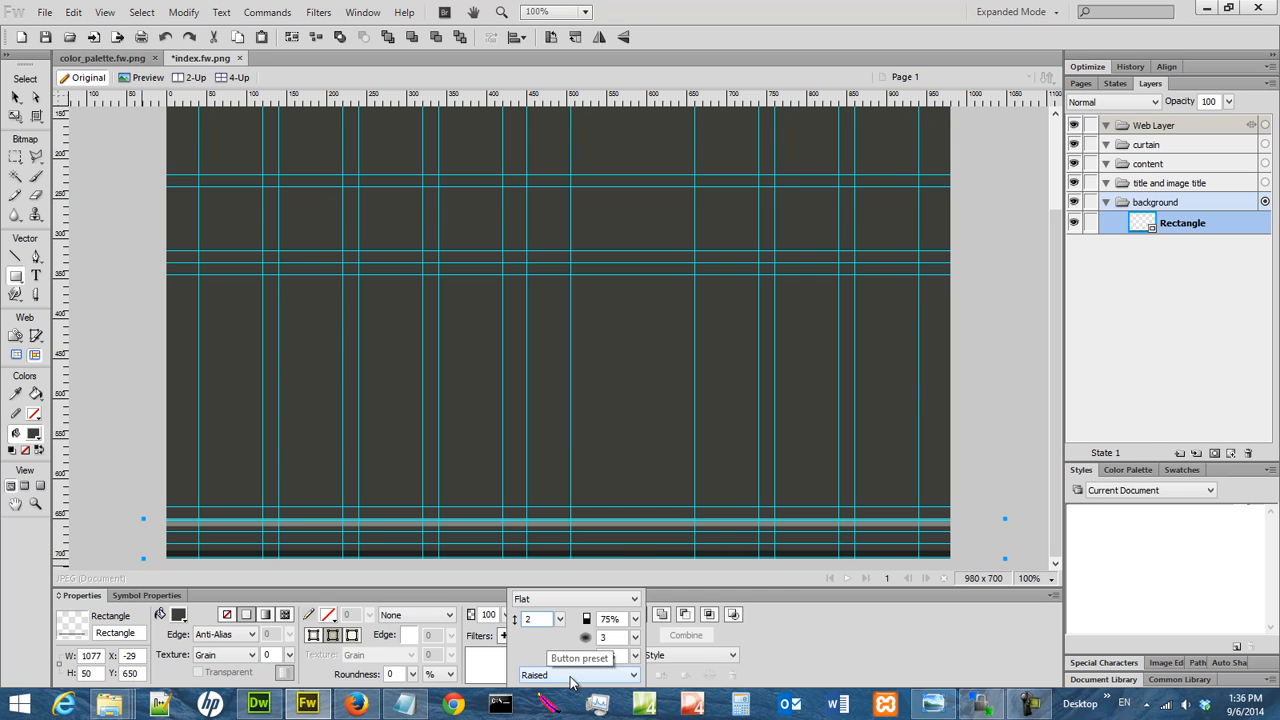
key(Return)
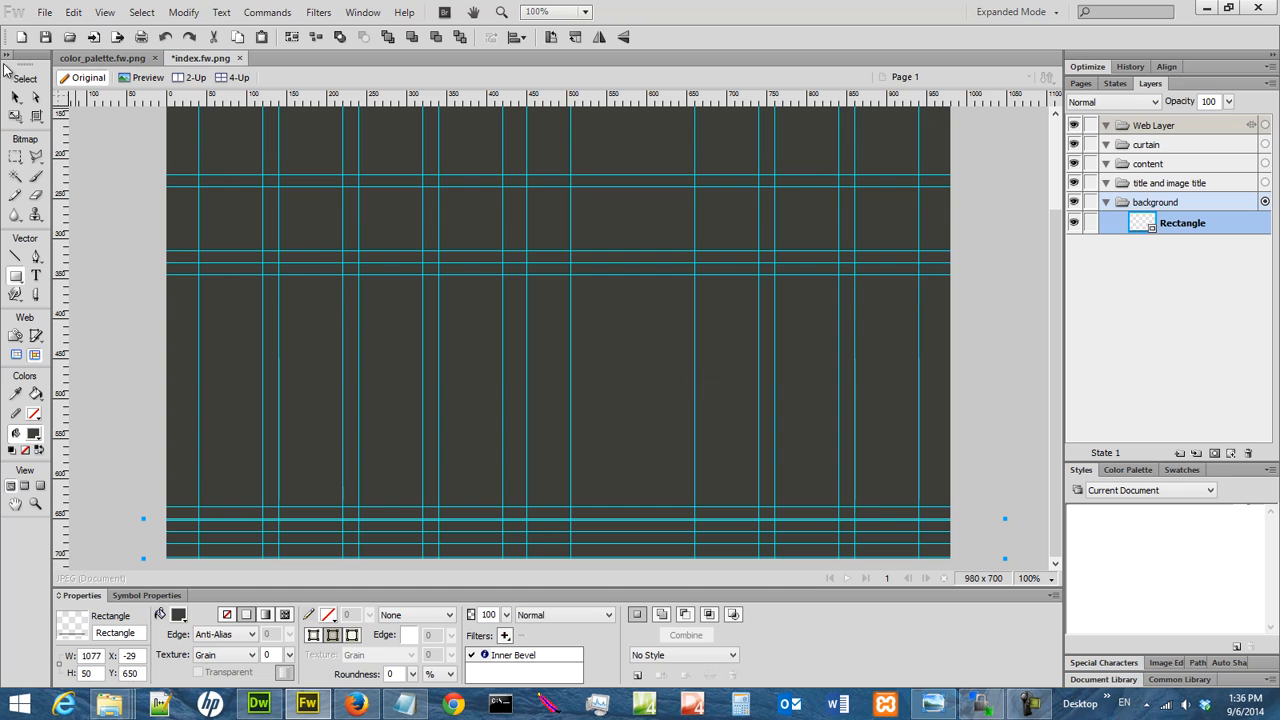
click(44, 37)
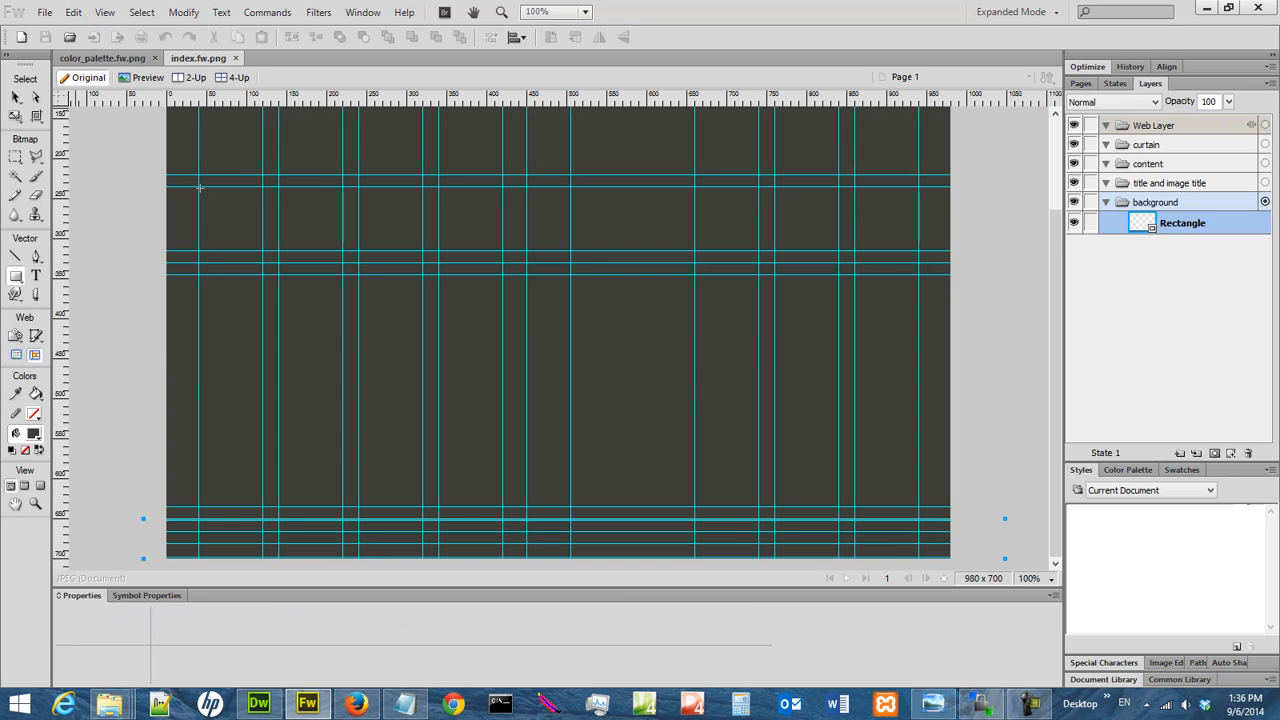
Hide the guides to inspect the footer rectangle's bevelled edge, and show them again
click(105, 12)
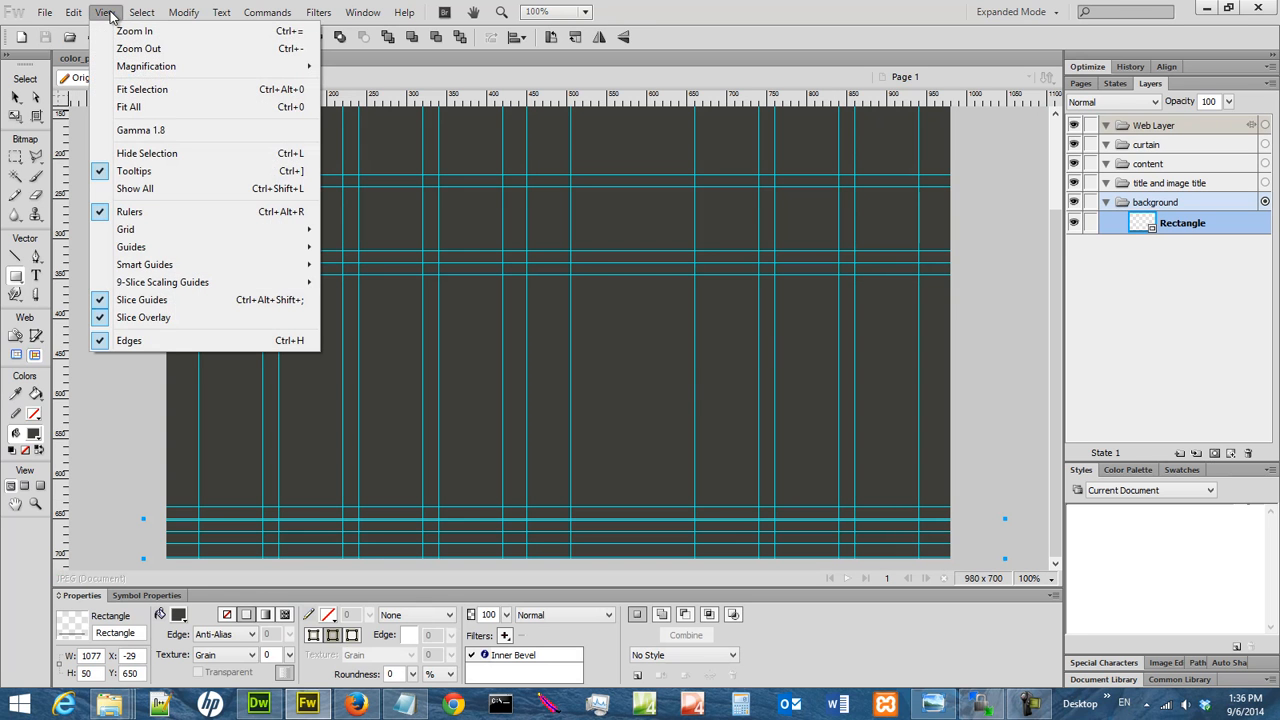
mouse_move(165, 243)
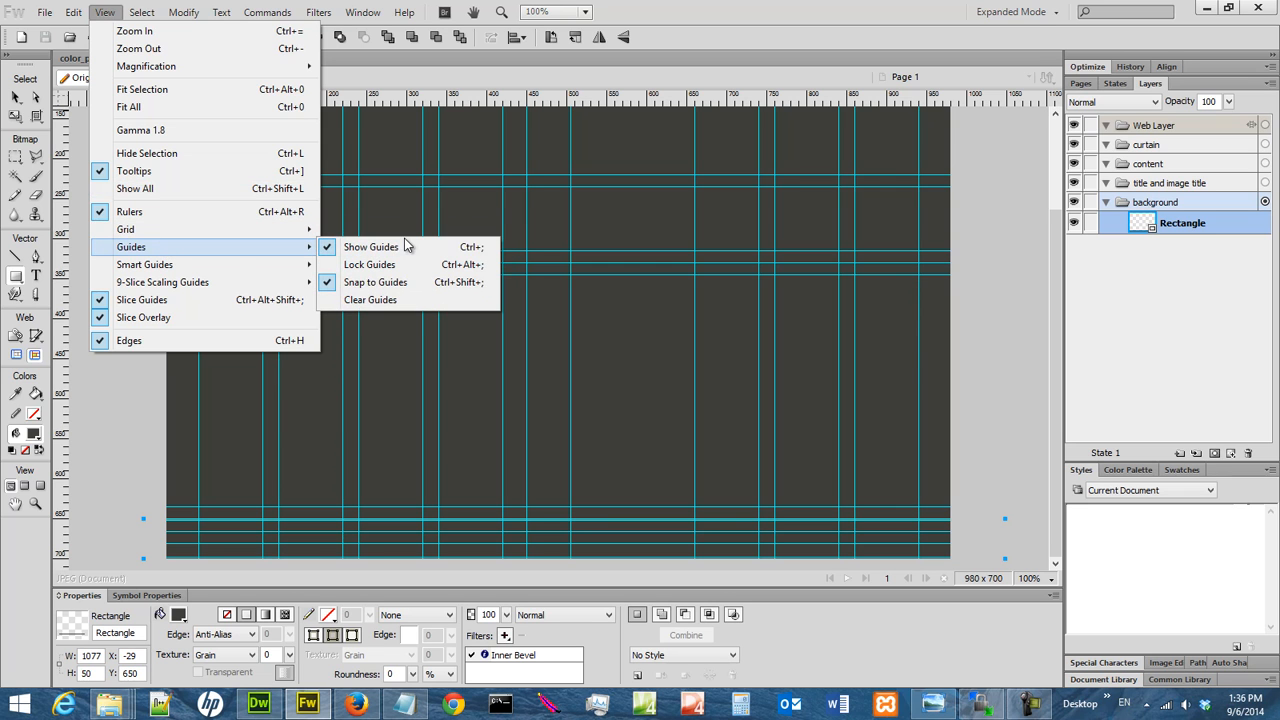
click(408, 250)
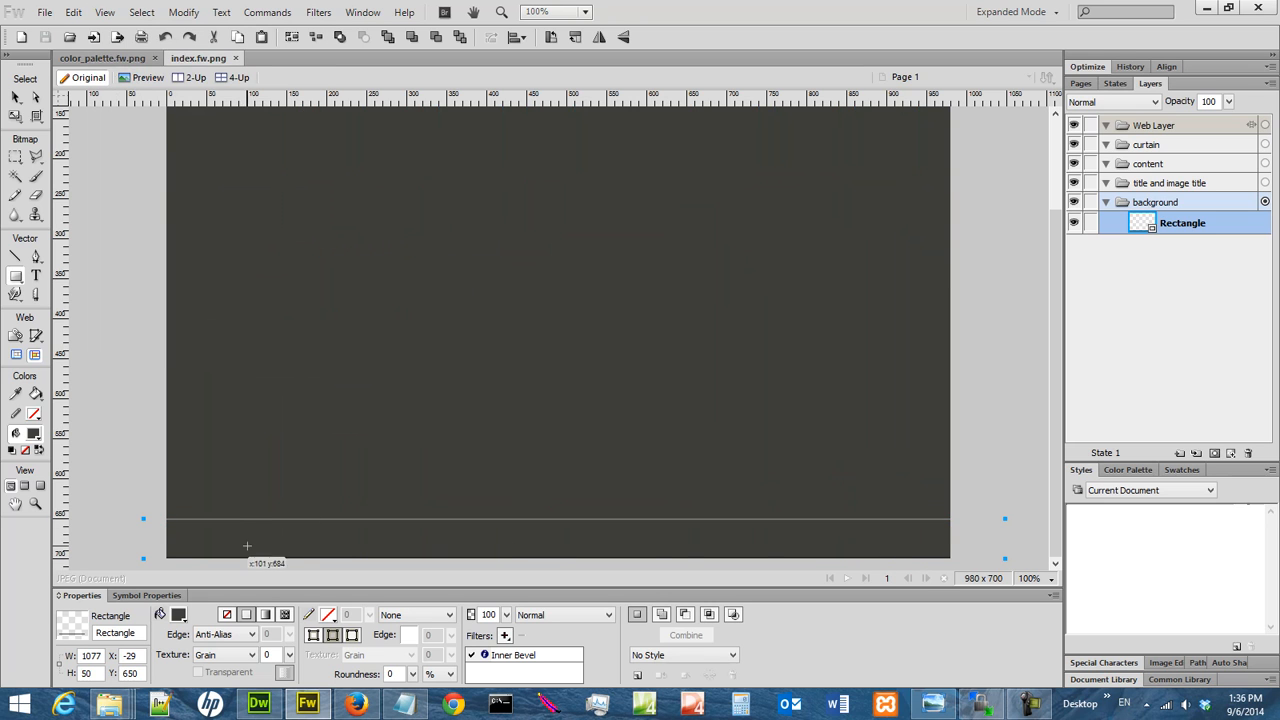
click(104, 12)
mouse_move(163, 250)
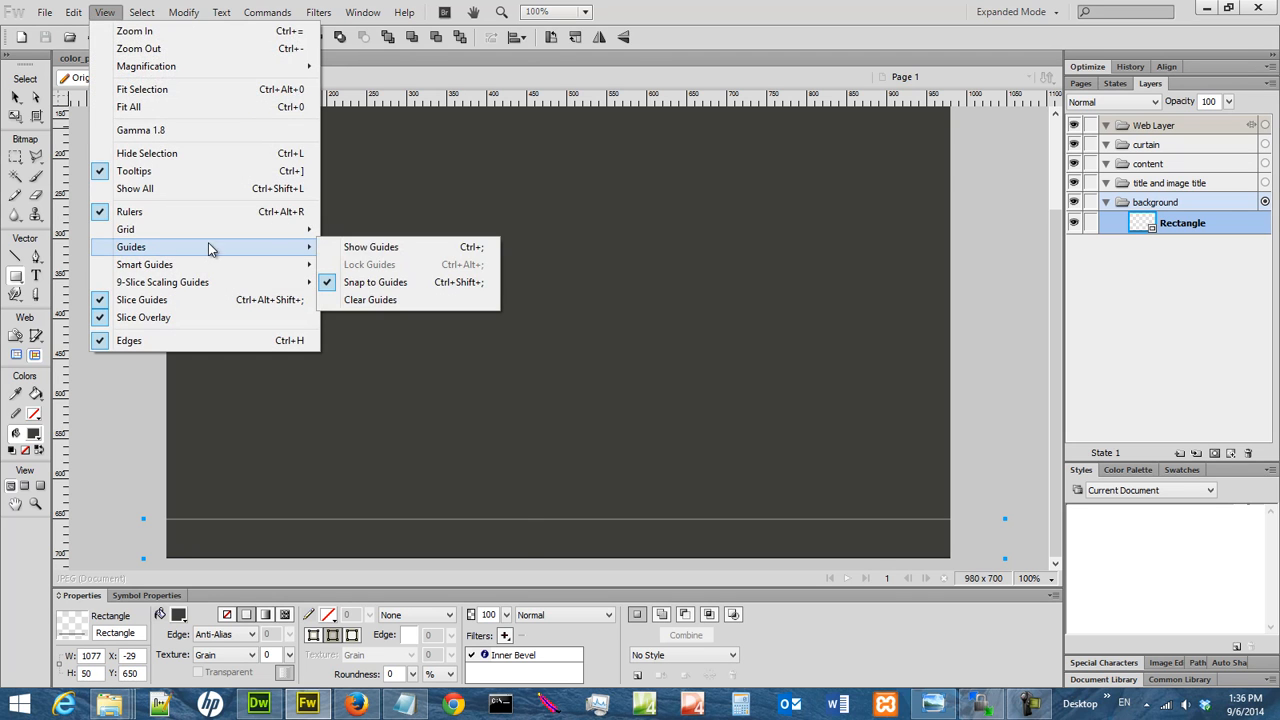
click(357, 248)
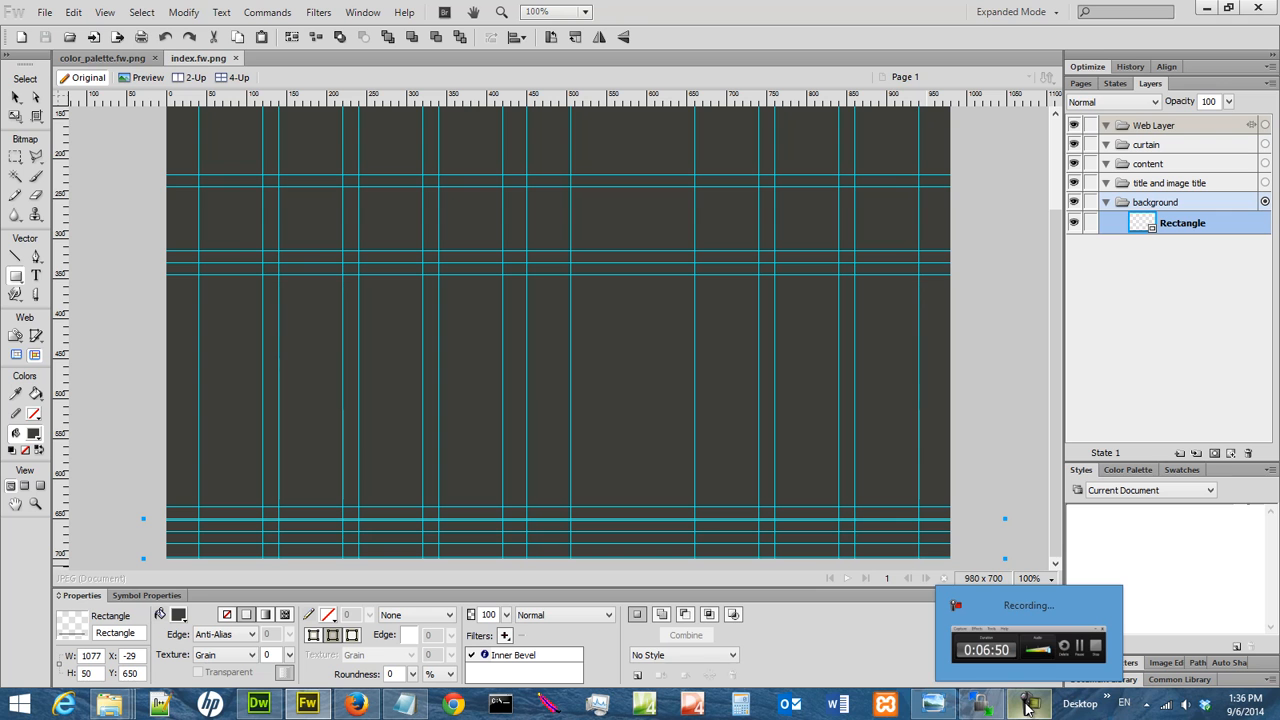
Following the church_sketch_01.jpg measurements in Windows Photo Viewer, draw a background rectangle about 1057 px wide and 110 px high at Y 220
click(932, 705)
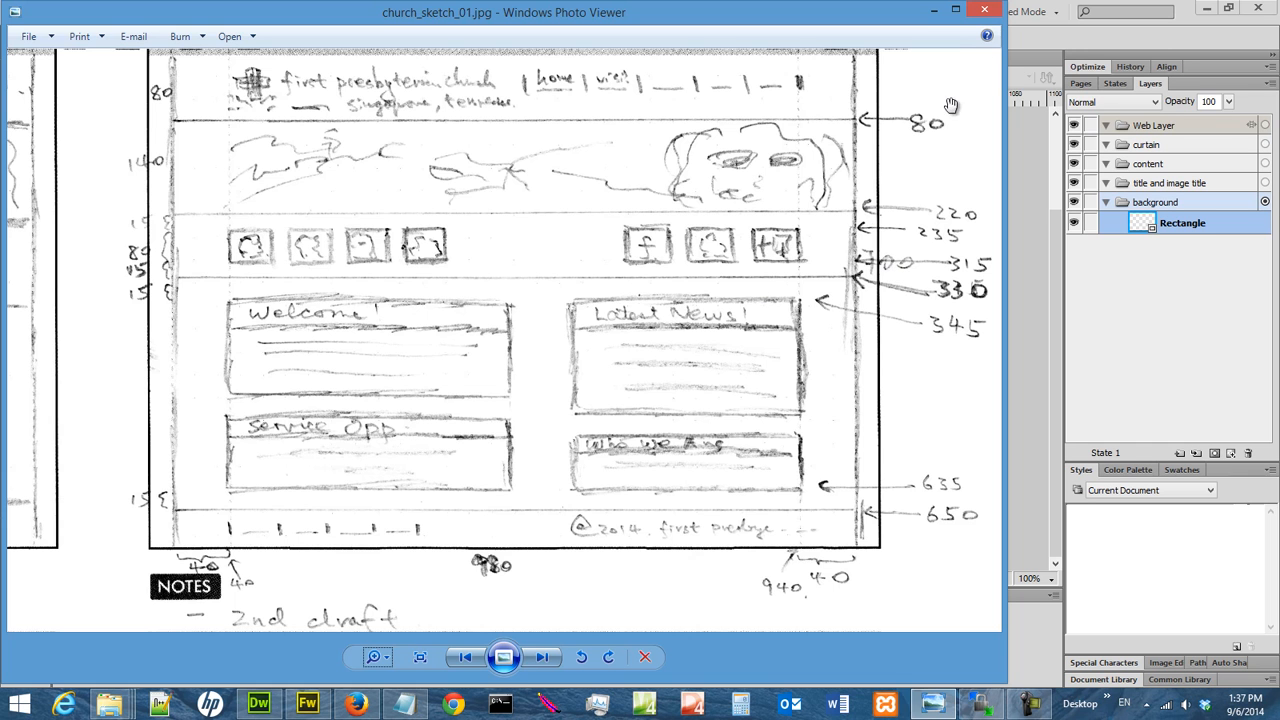
click(928, 12)
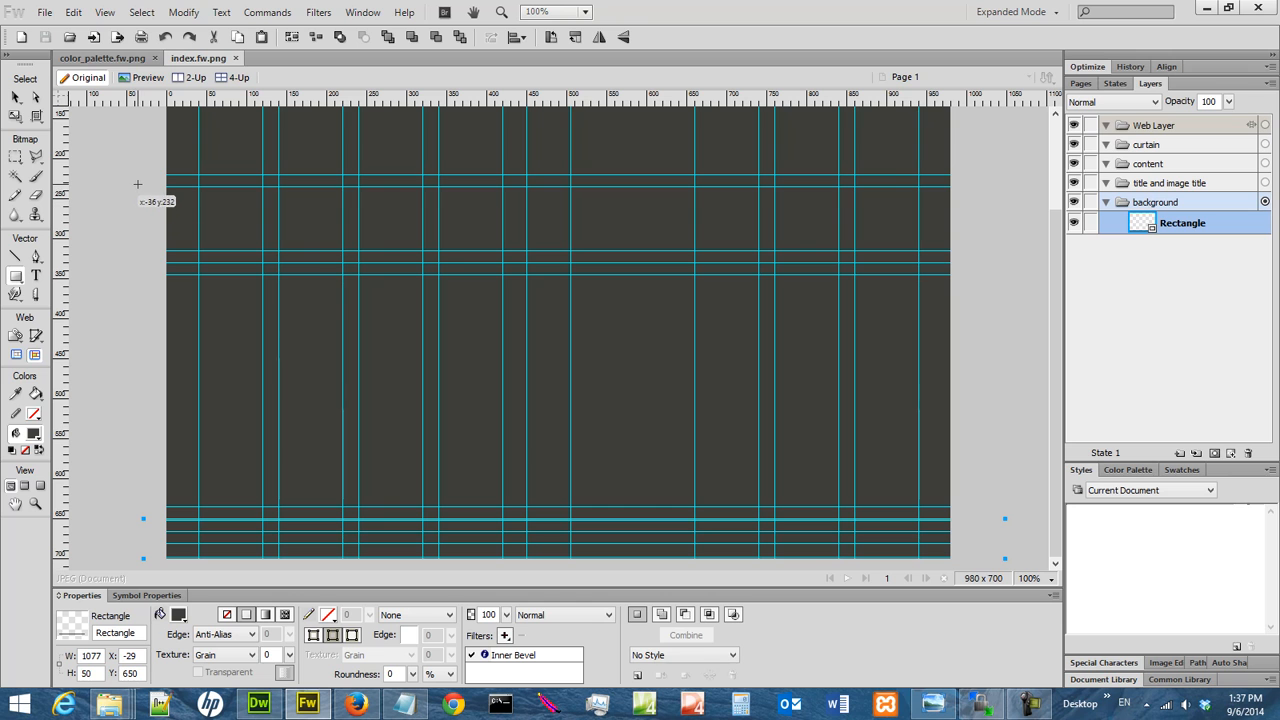
drag(138, 176, 983, 257)
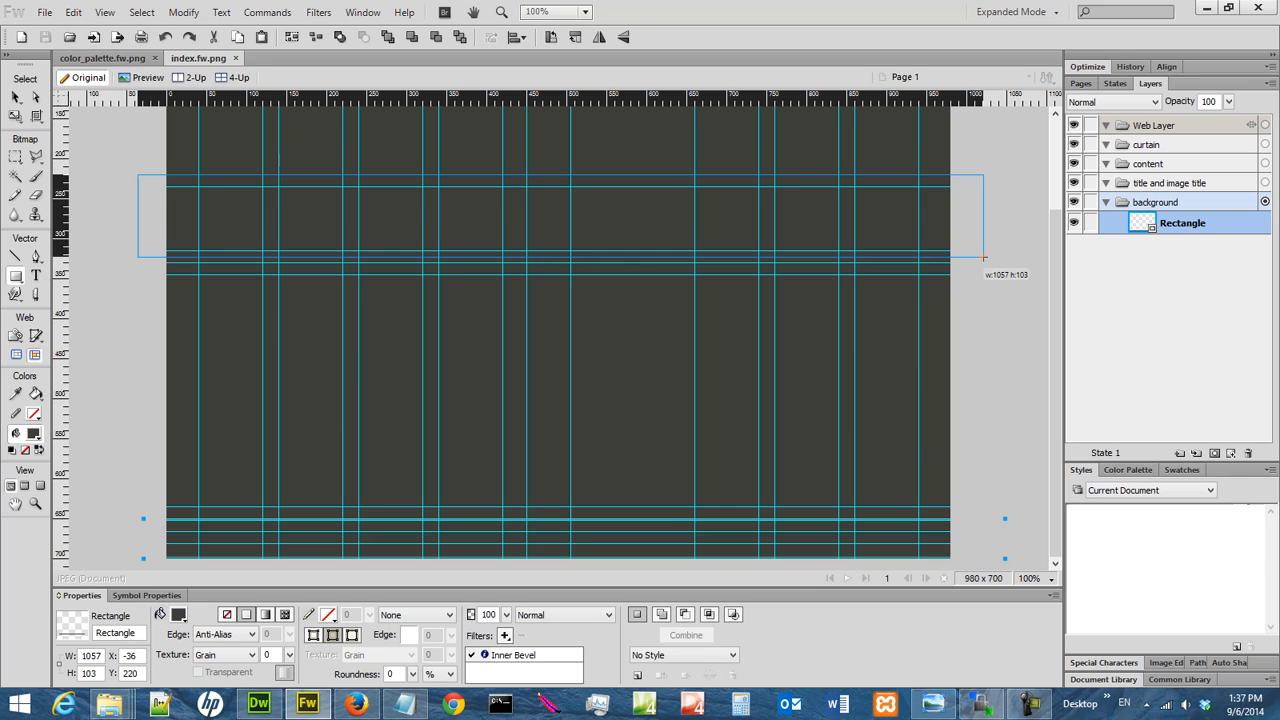
drag(983, 257, 983, 260)
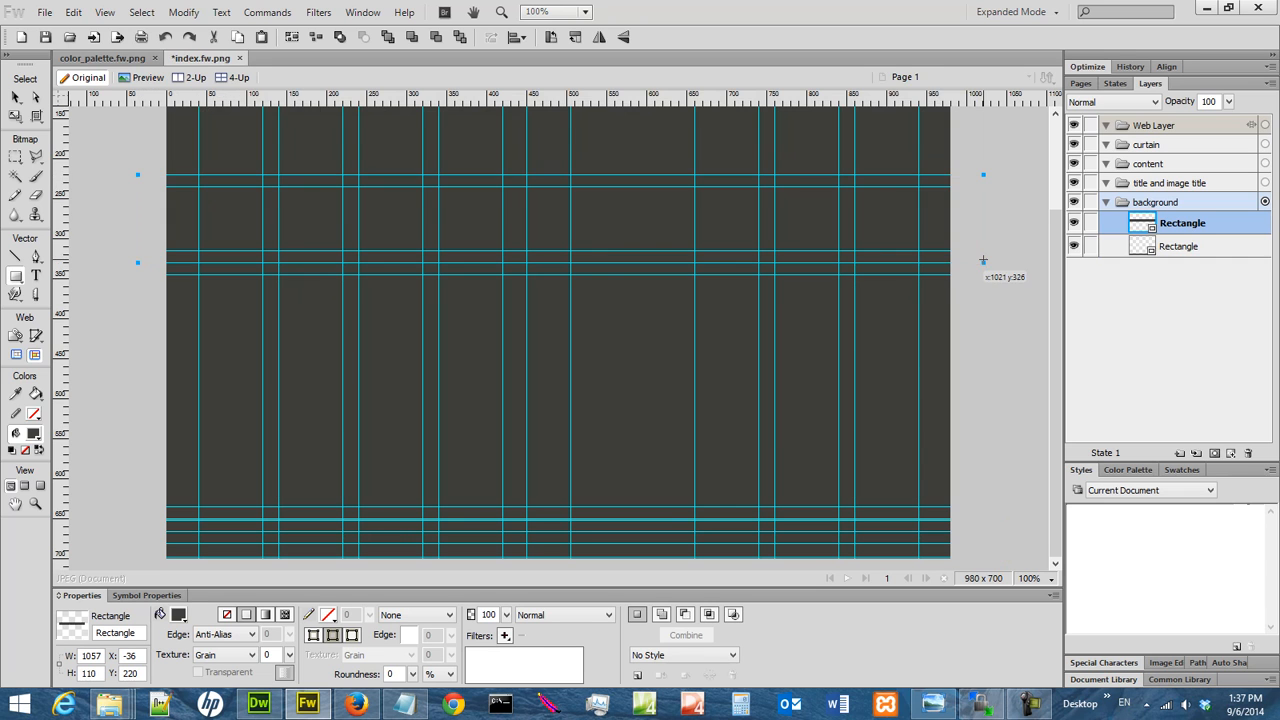
click(141, 673)
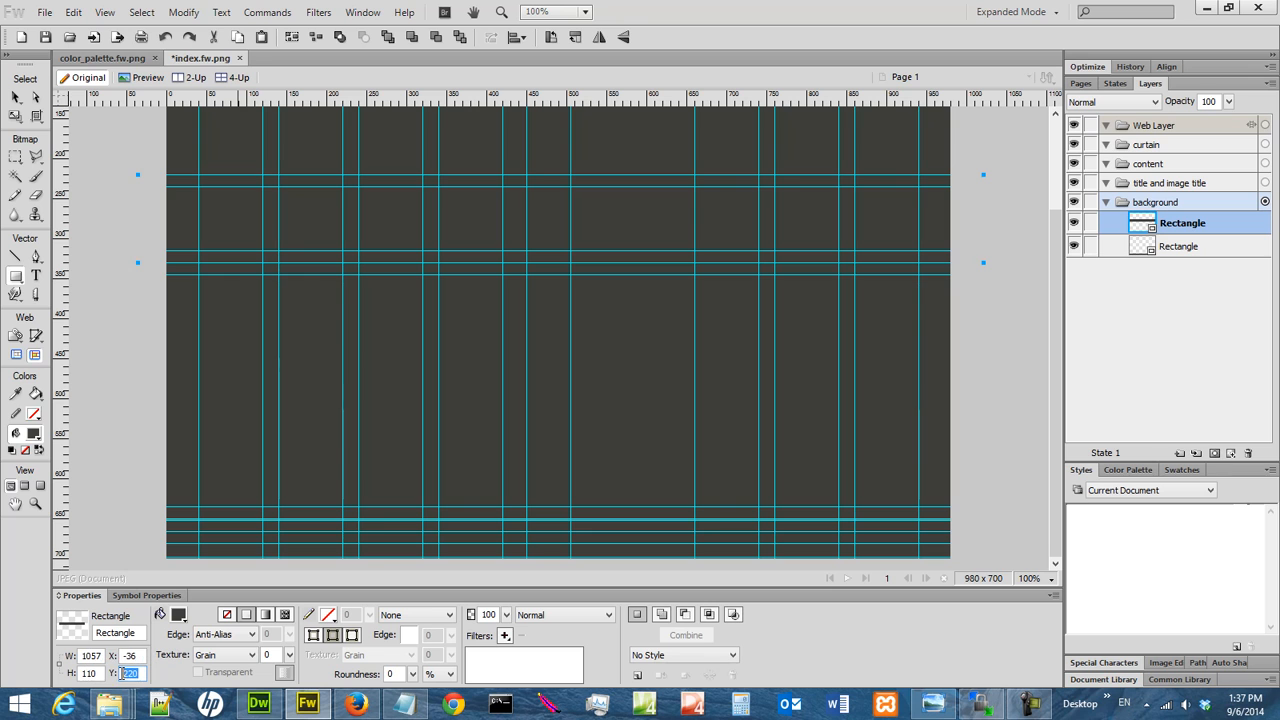
click(97, 673)
drag(97, 673, 82, 674)
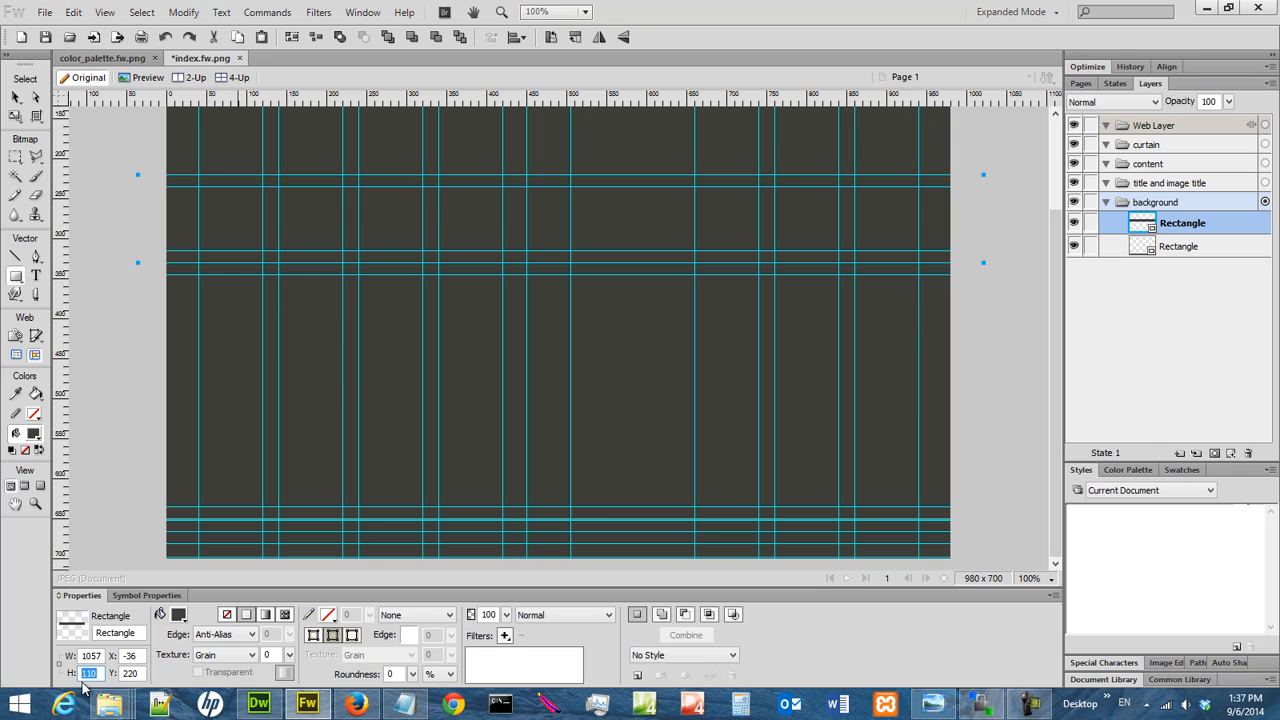
double_click(88, 656)
double_click(141, 656)
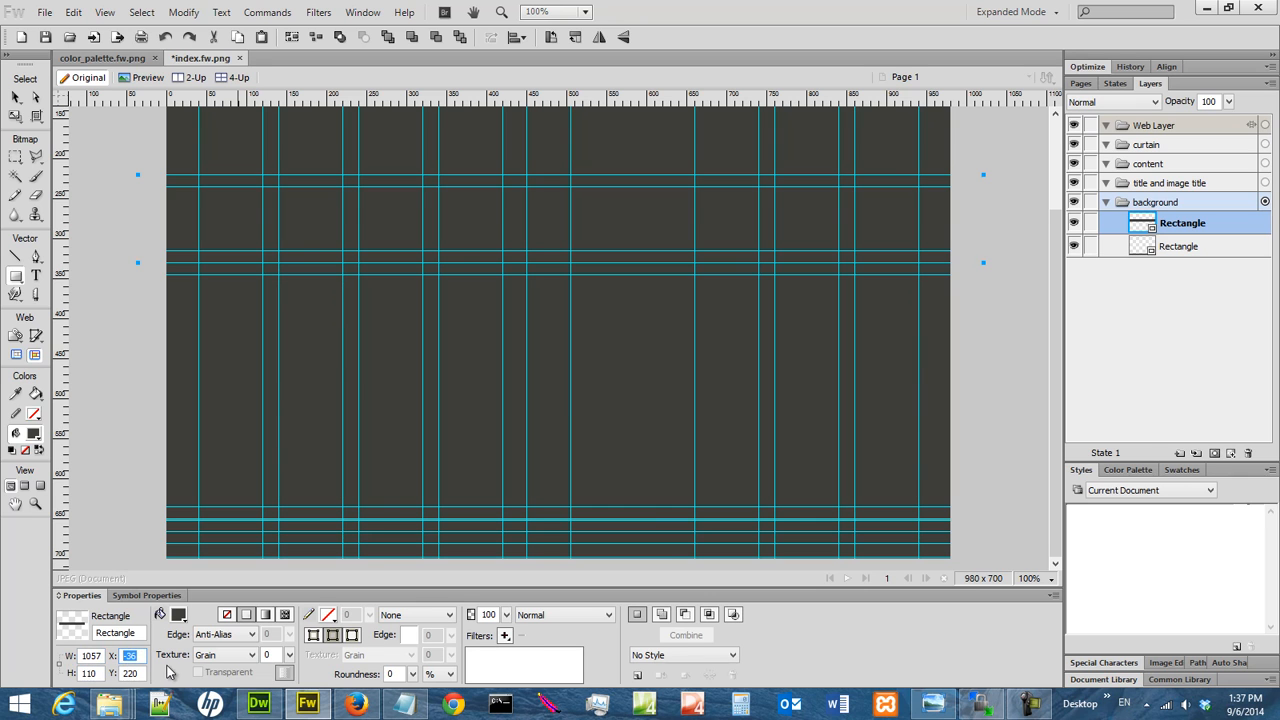
Apply an Inner Bevel filter with a width of 2 to the middle rectangle and save the file
click(504, 635)
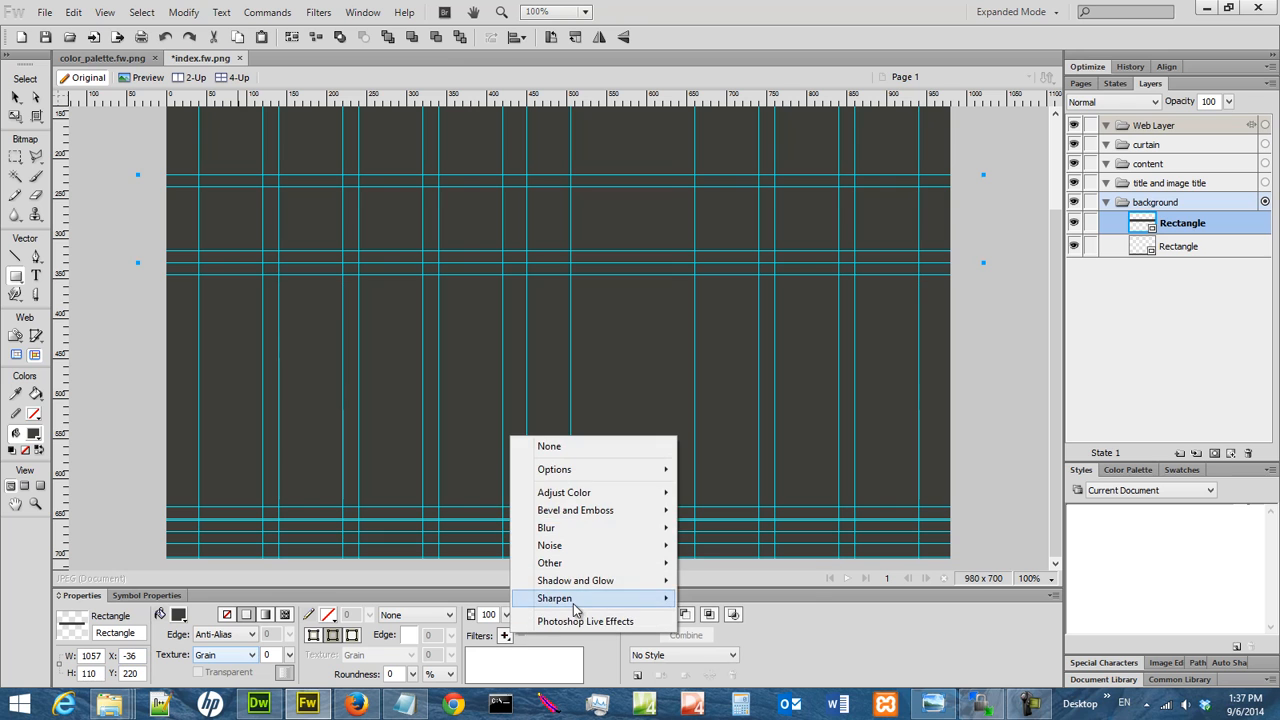
mouse_move(620, 516)
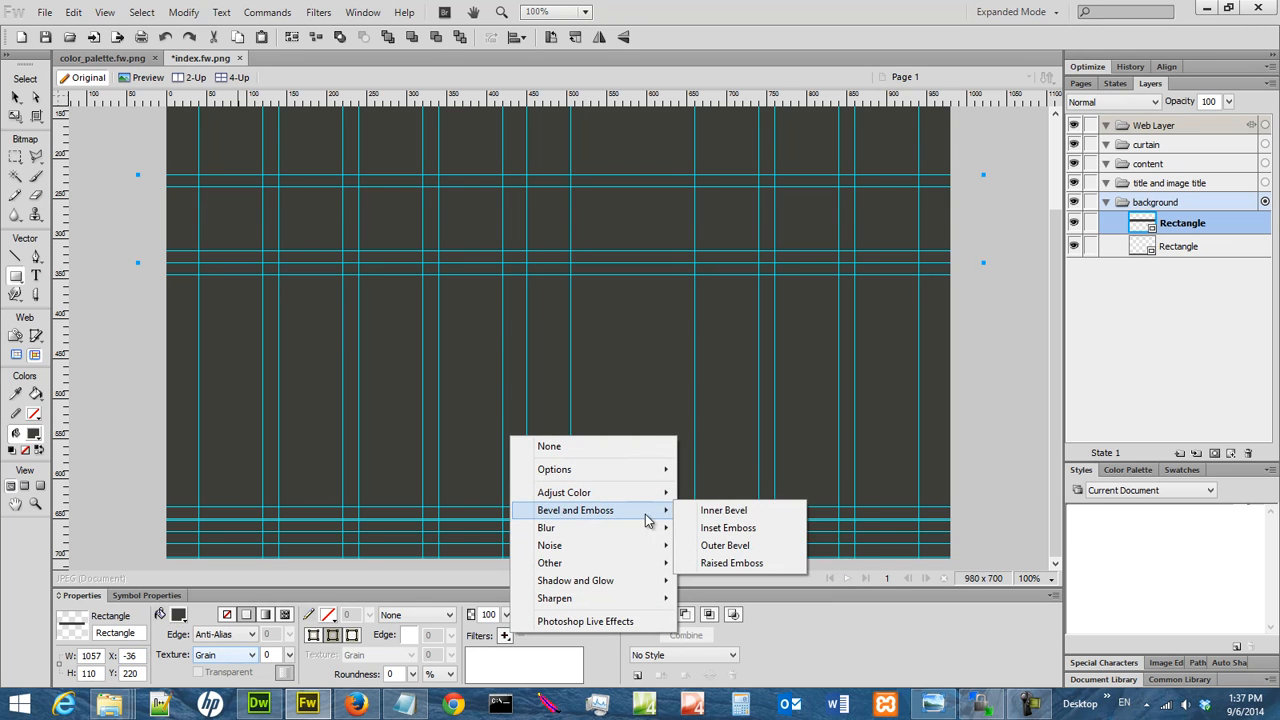
click(725, 515)
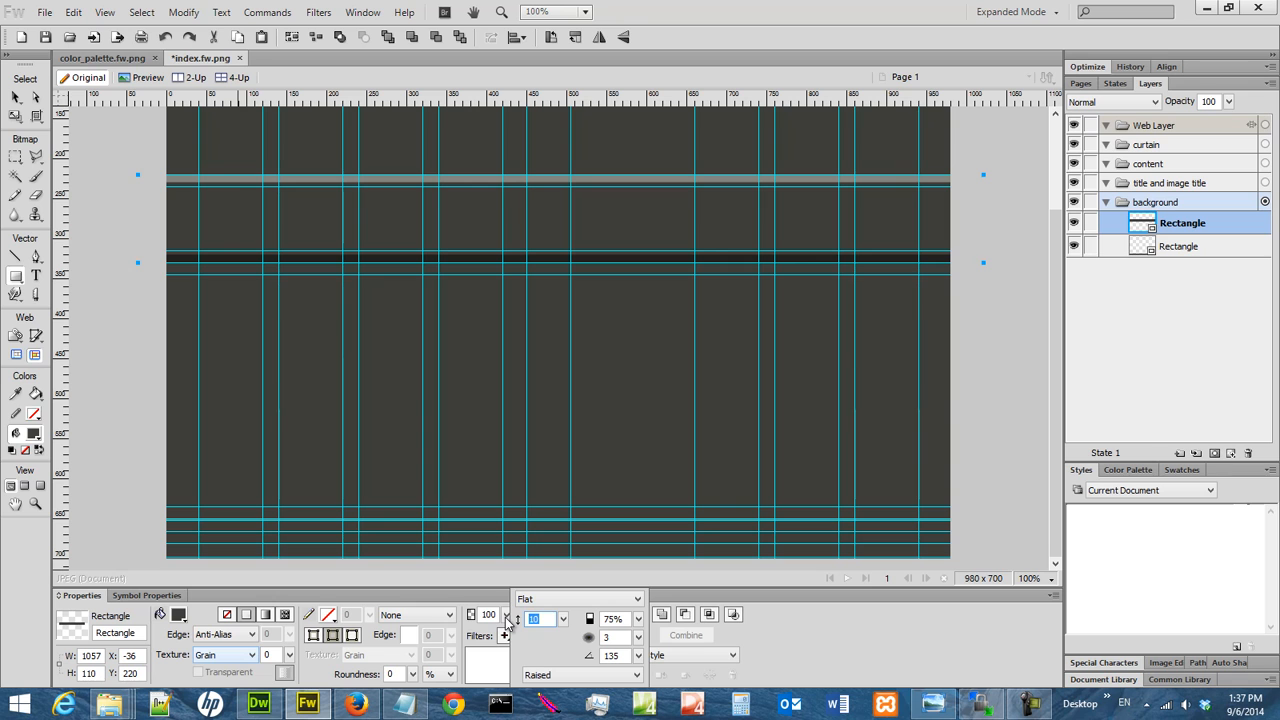
text(2)
key(Return)
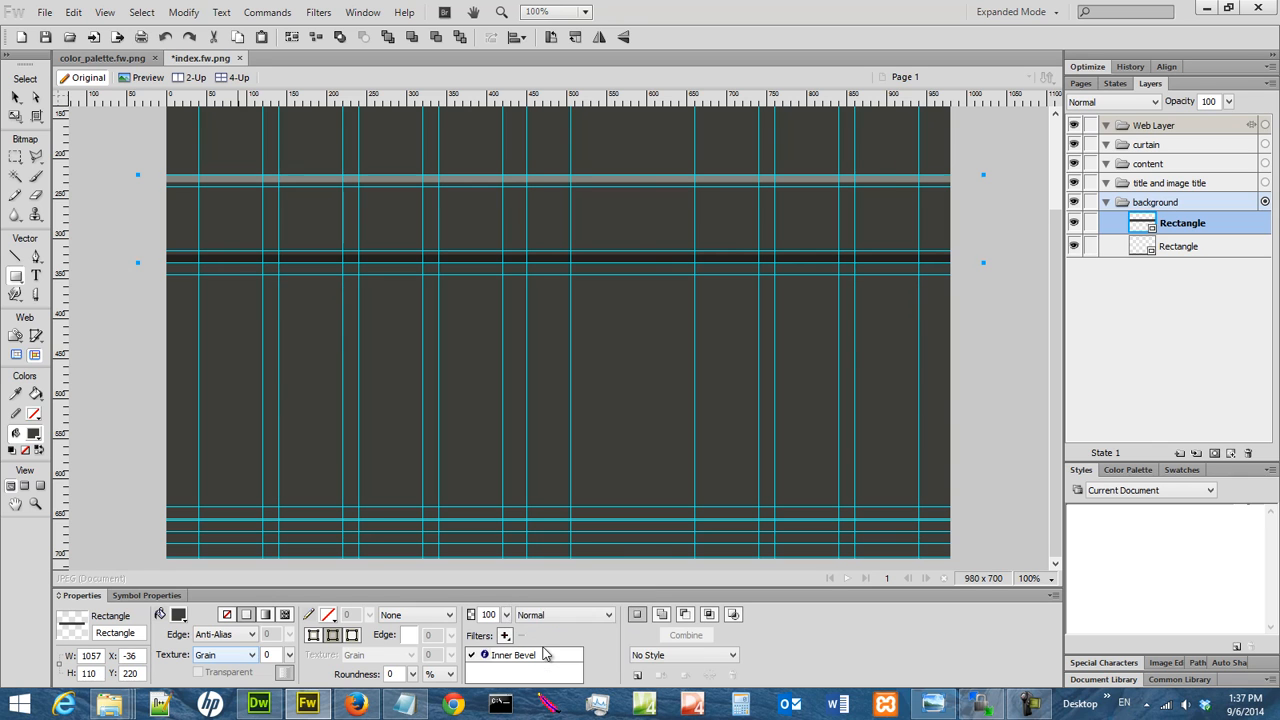
click(44, 38)
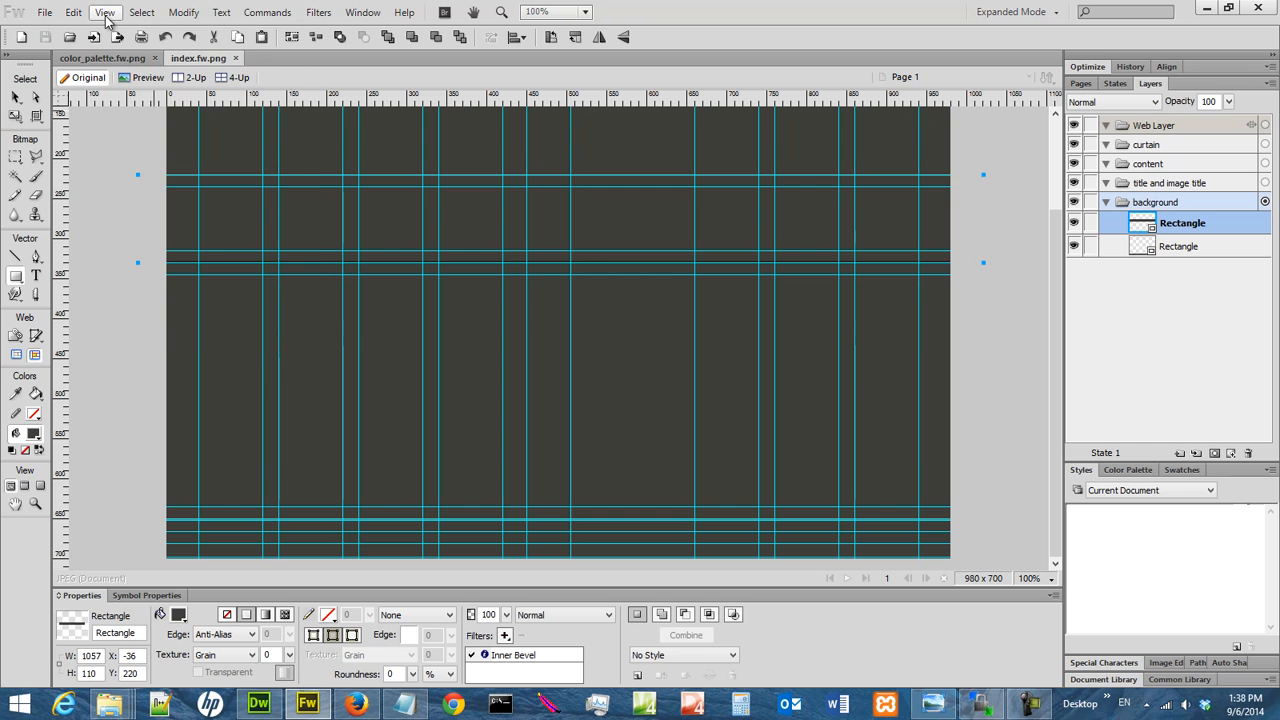
Hide the guides to inspect the bevelled edges of the middle and footer rectangles
click(105, 13)
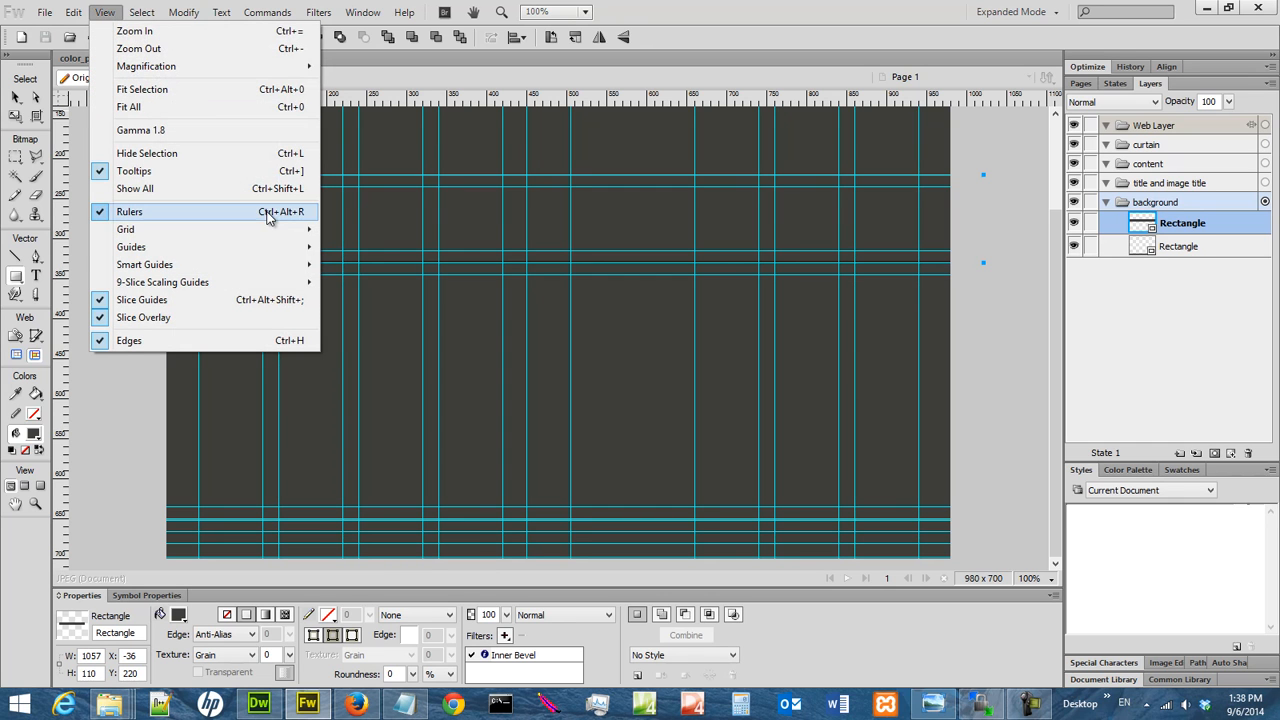
mouse_move(265, 247)
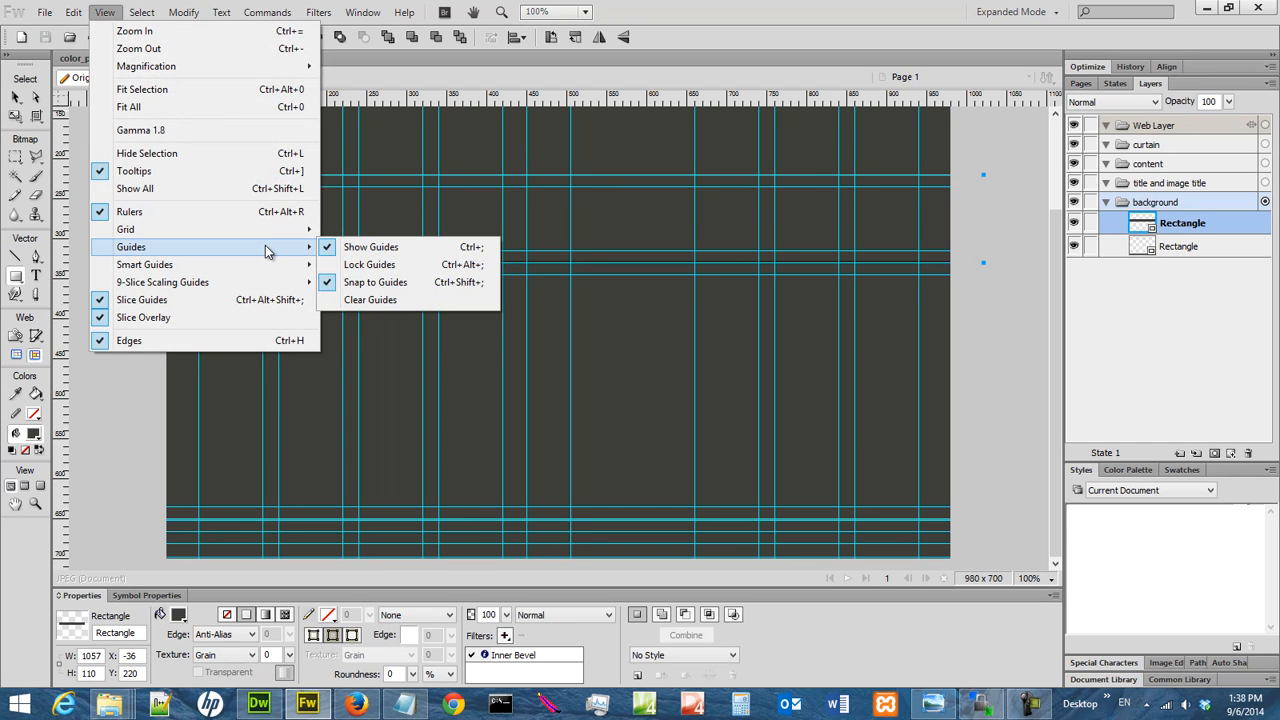
click(371, 247)
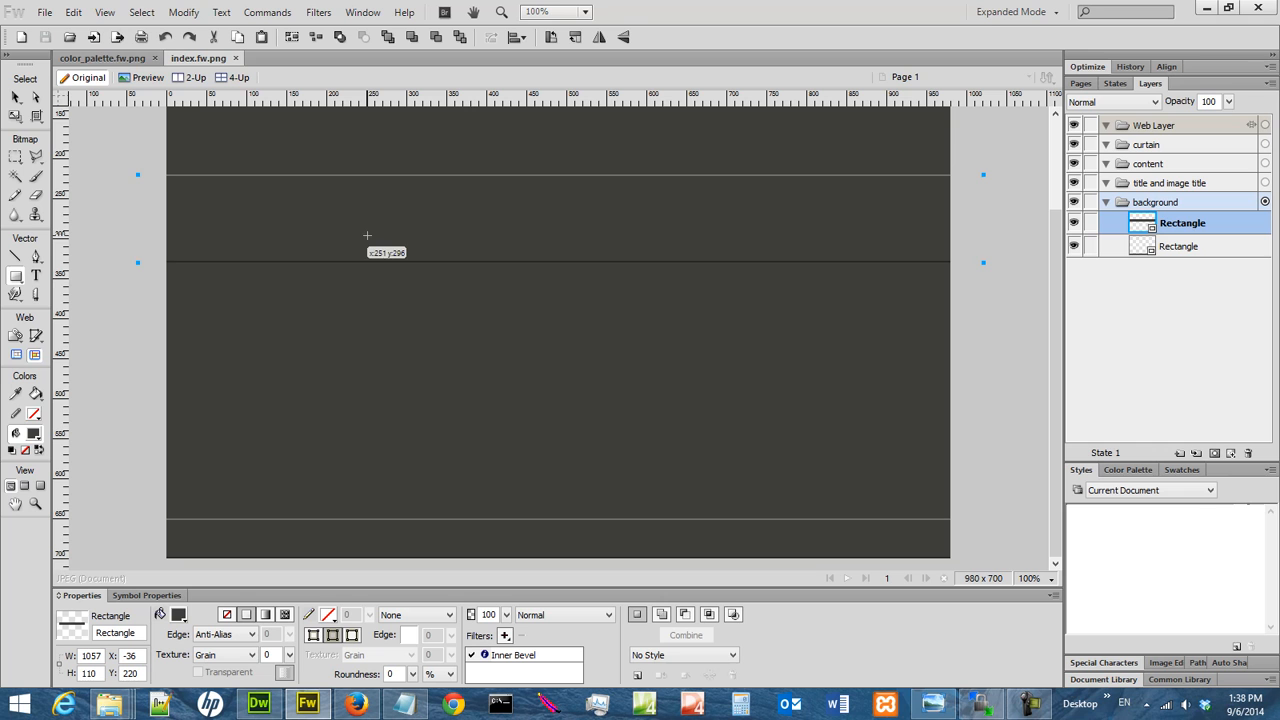
click(104, 12)
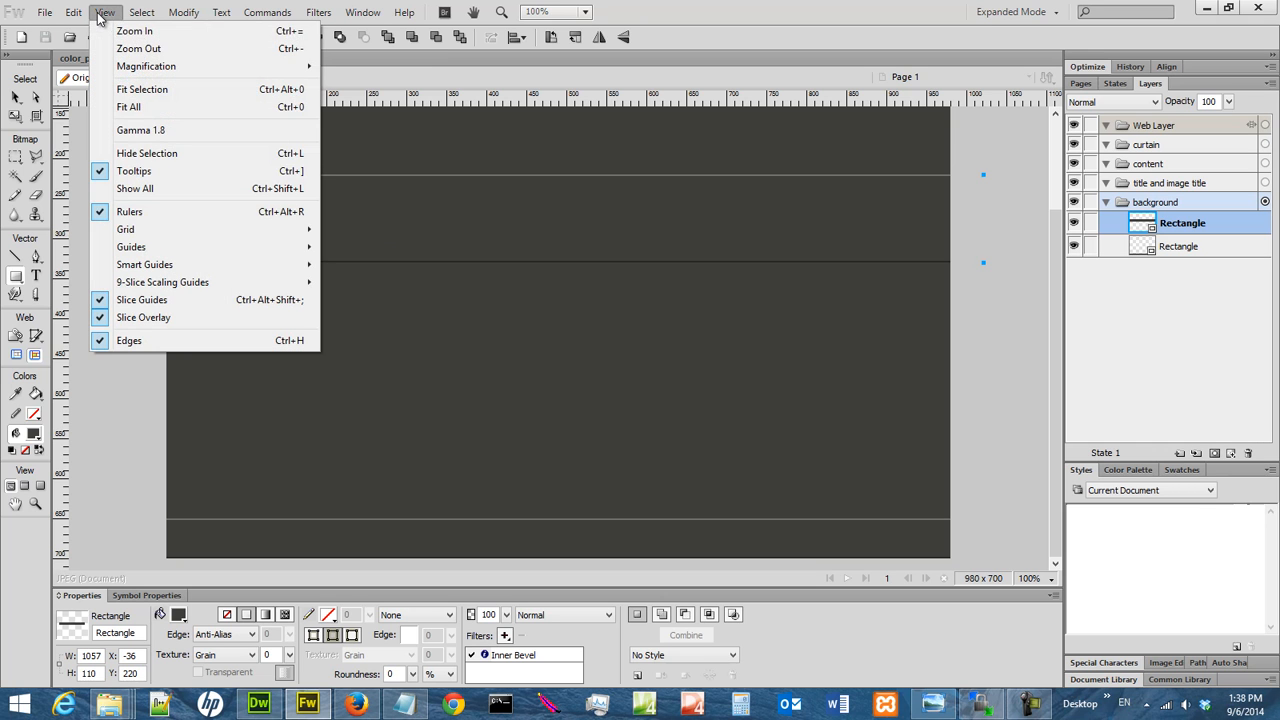
mouse_move(214, 232)
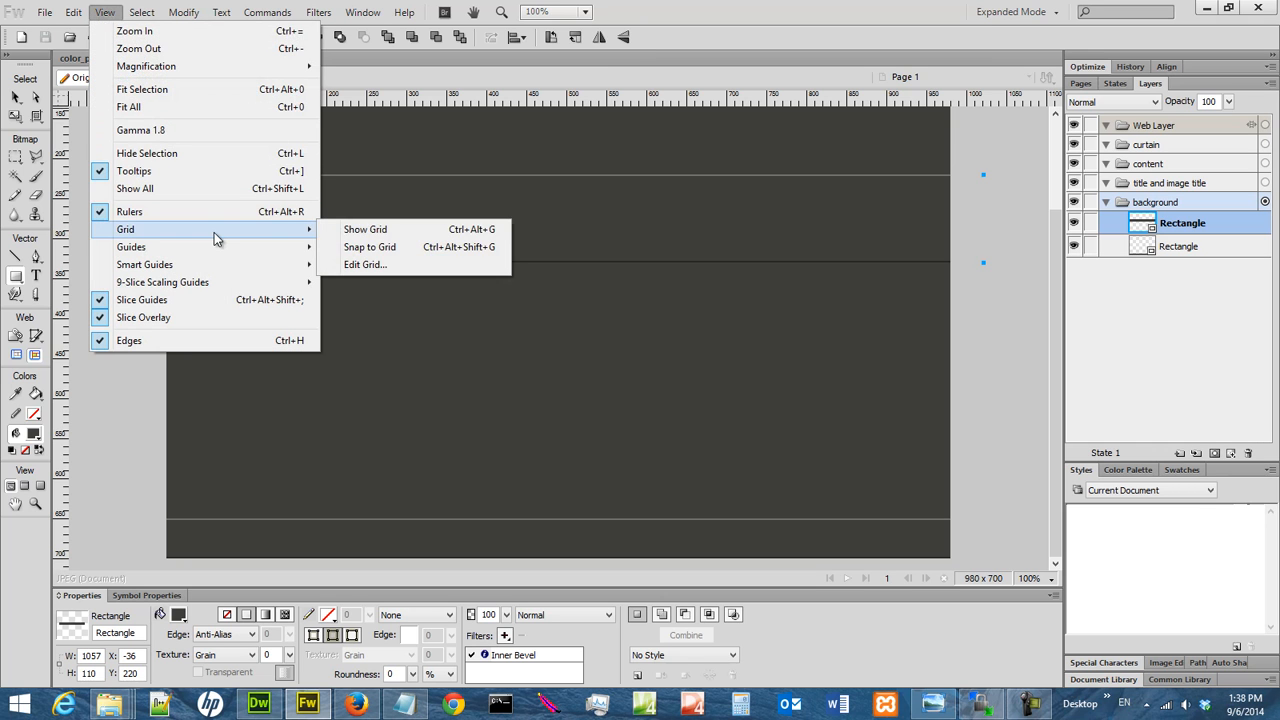
click(370, 233)
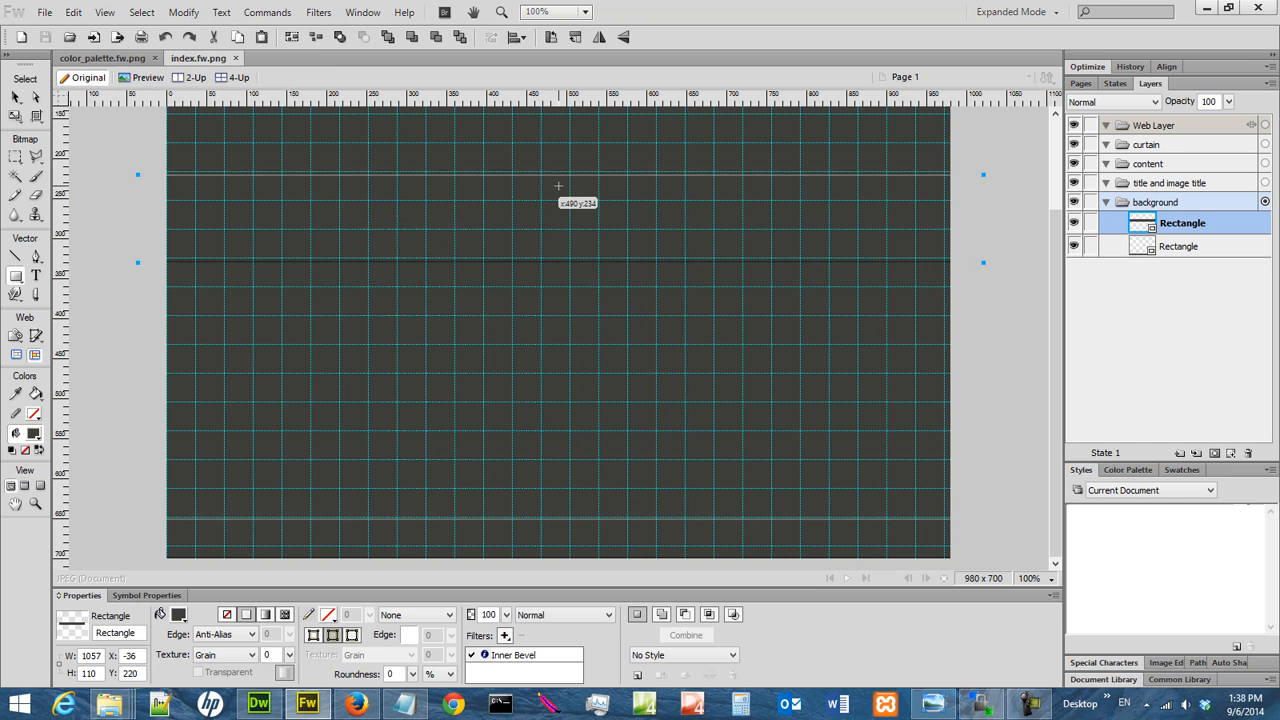
click(105, 12)
mouse_move(198, 230)
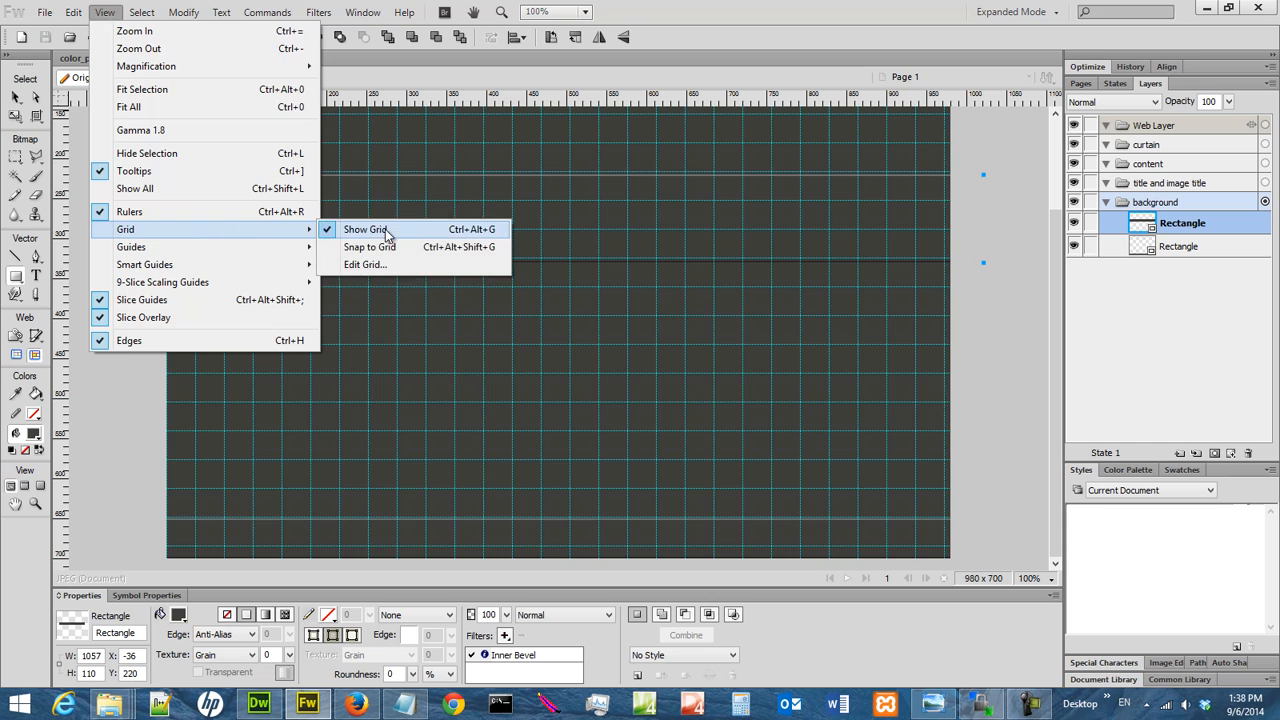
click(385, 229)
Show the layout guides again and bring the upper part of the page into view
click(105, 12)
mouse_move(191, 257)
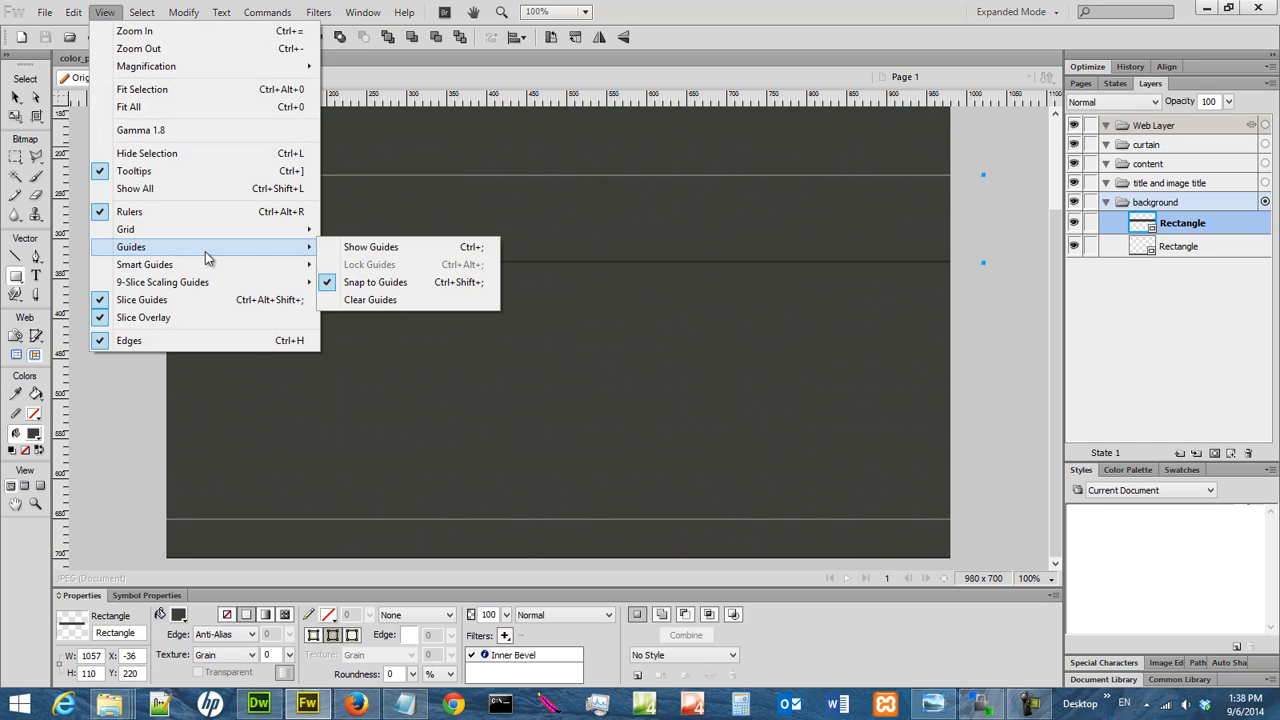
click(364, 250)
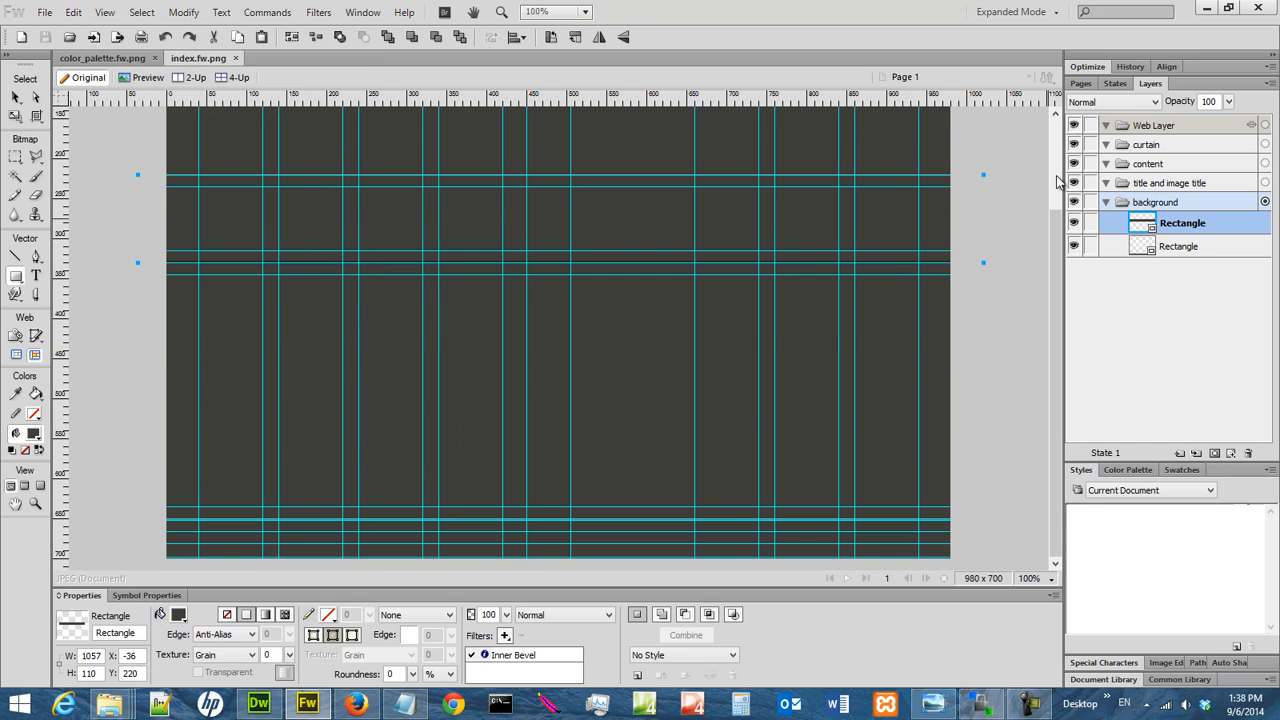
scroll(1055, 187, up, 3)
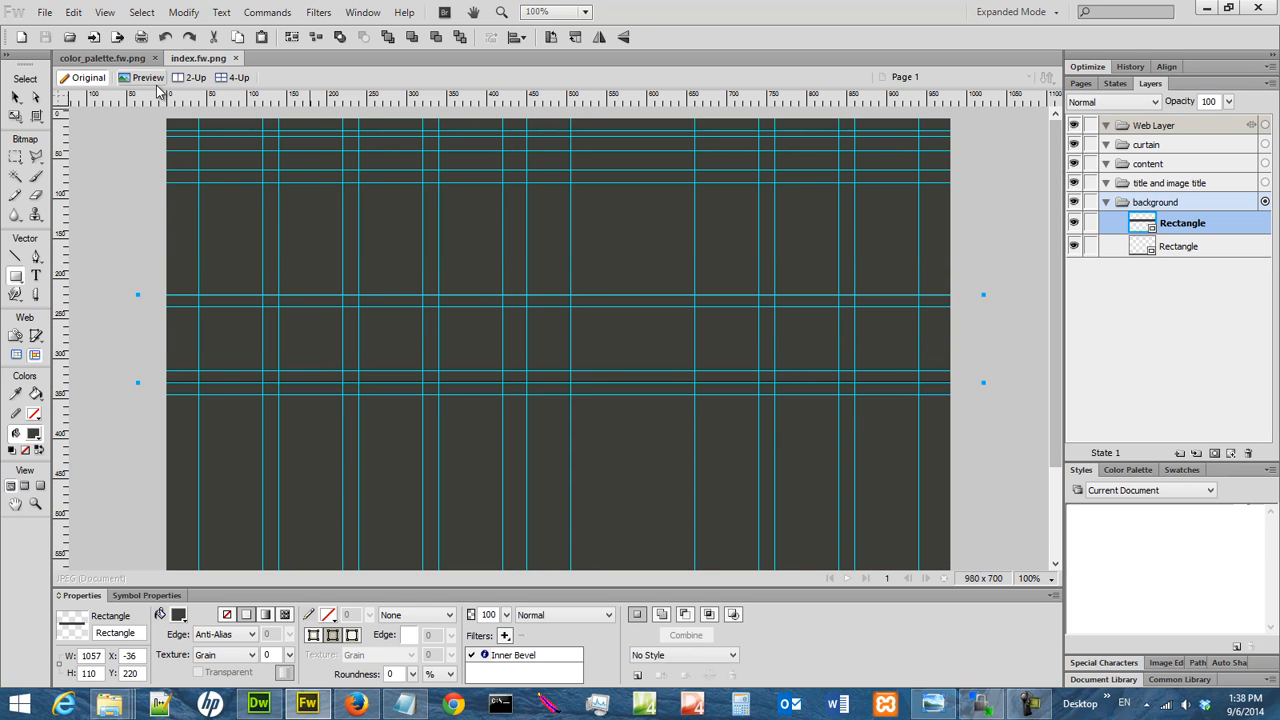